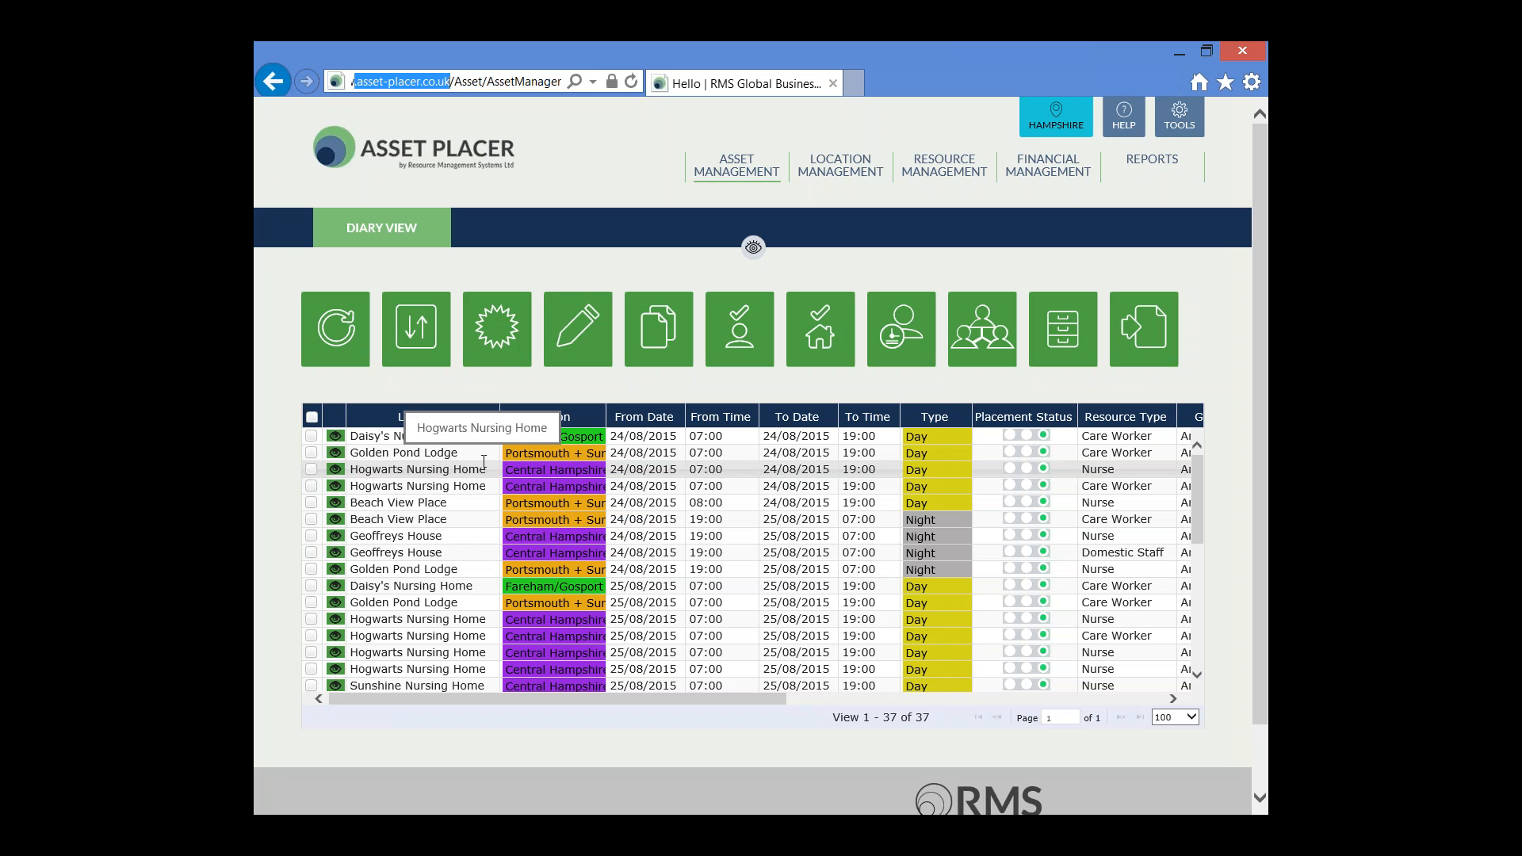
Start a new placement record from the asset diary
{"action": "left_click", "coordinate": [503, 331]}
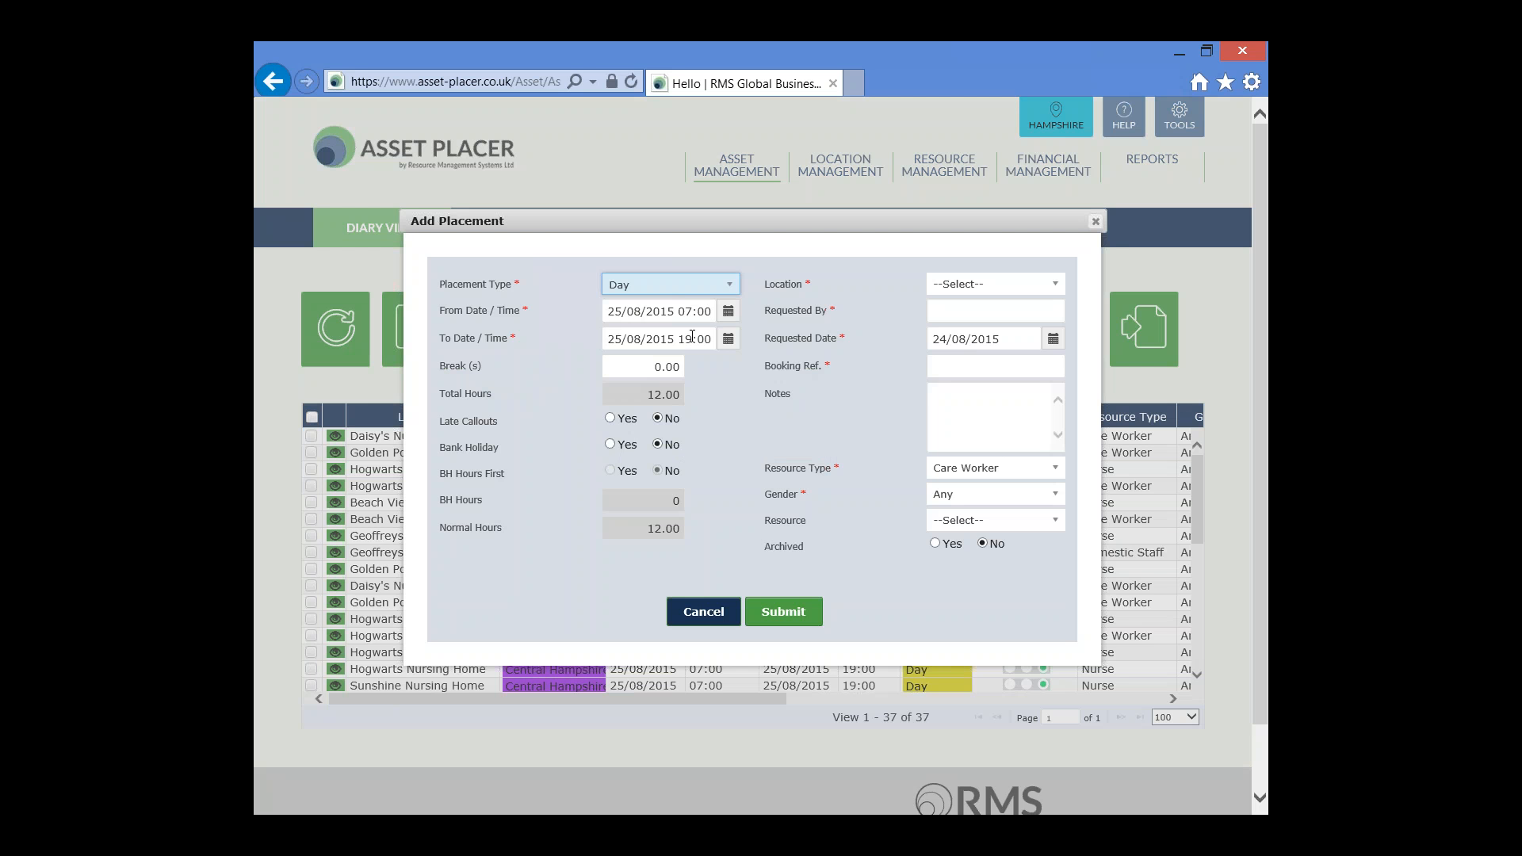
Try the Early, Evening and Night placement types on the new placement, and return the type to Day
{"action": "left_click", "coordinate": [730, 287]}
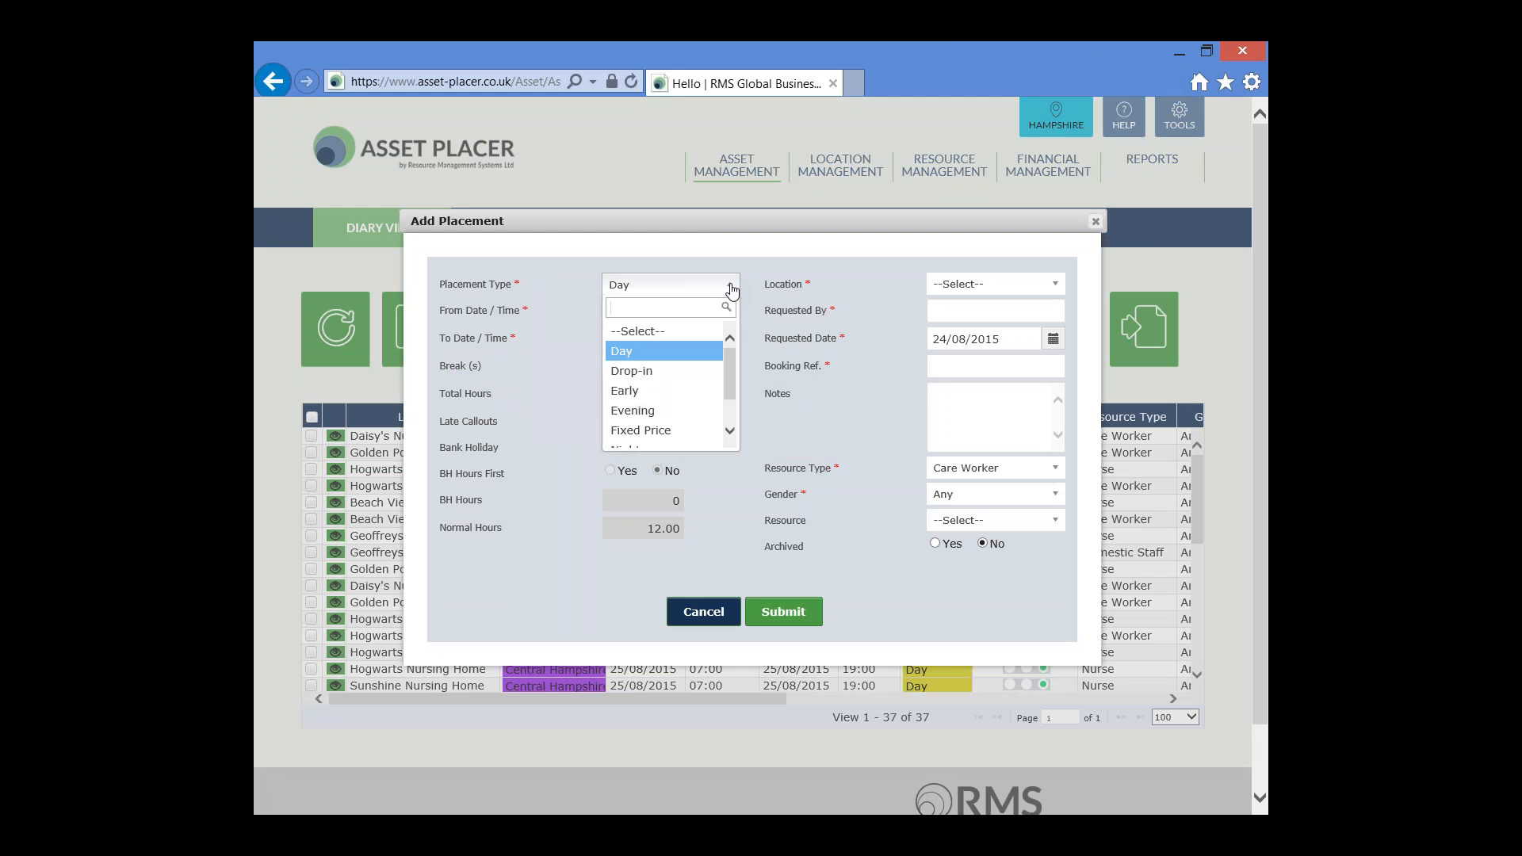
{"action": "left_click", "coordinate": [634, 390]}
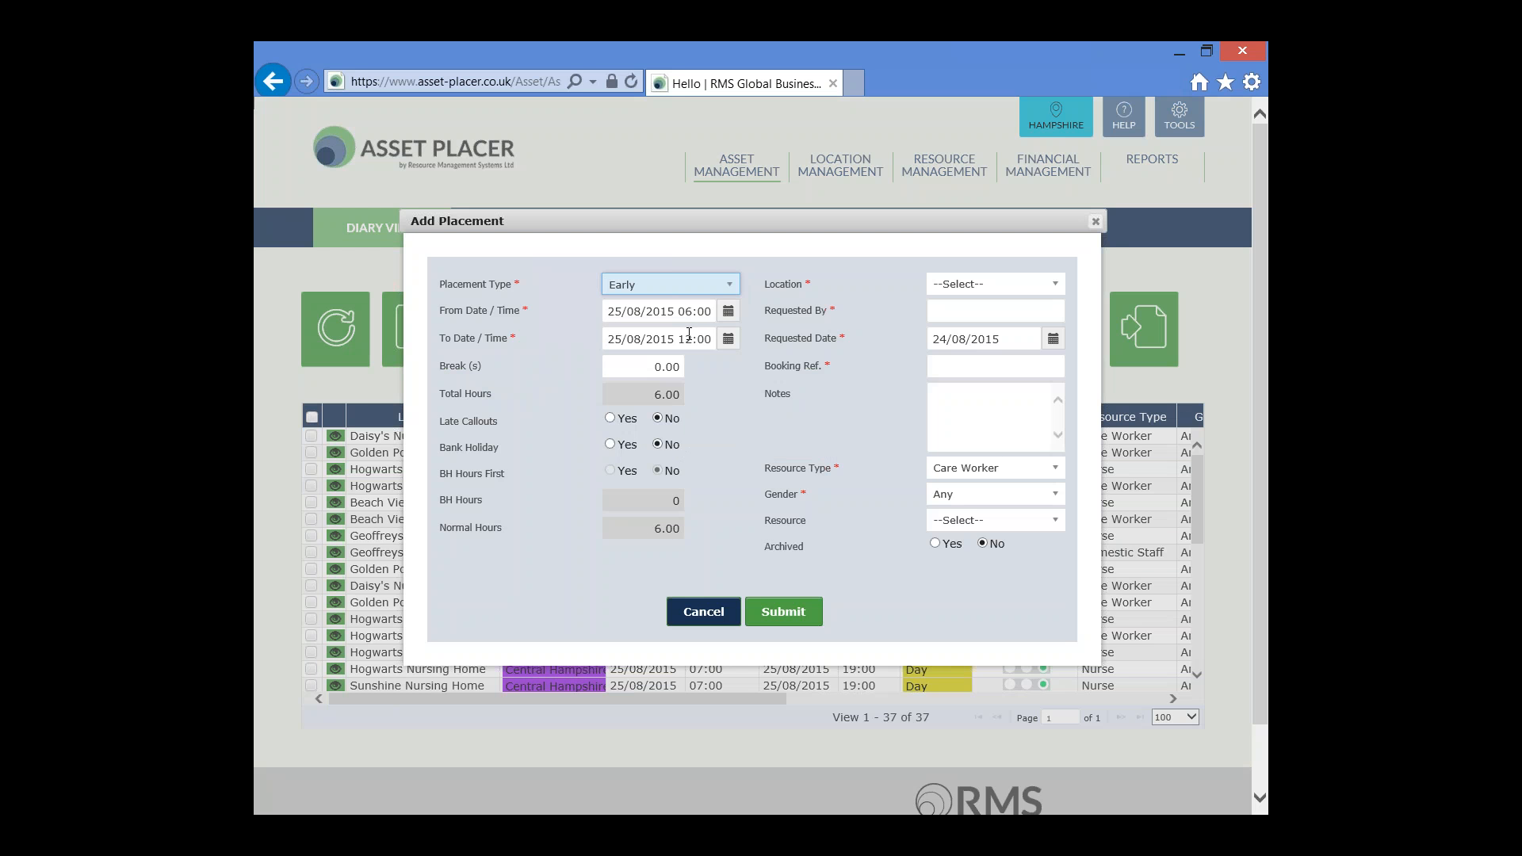
{"action": "left_click", "coordinate": [730, 286]}
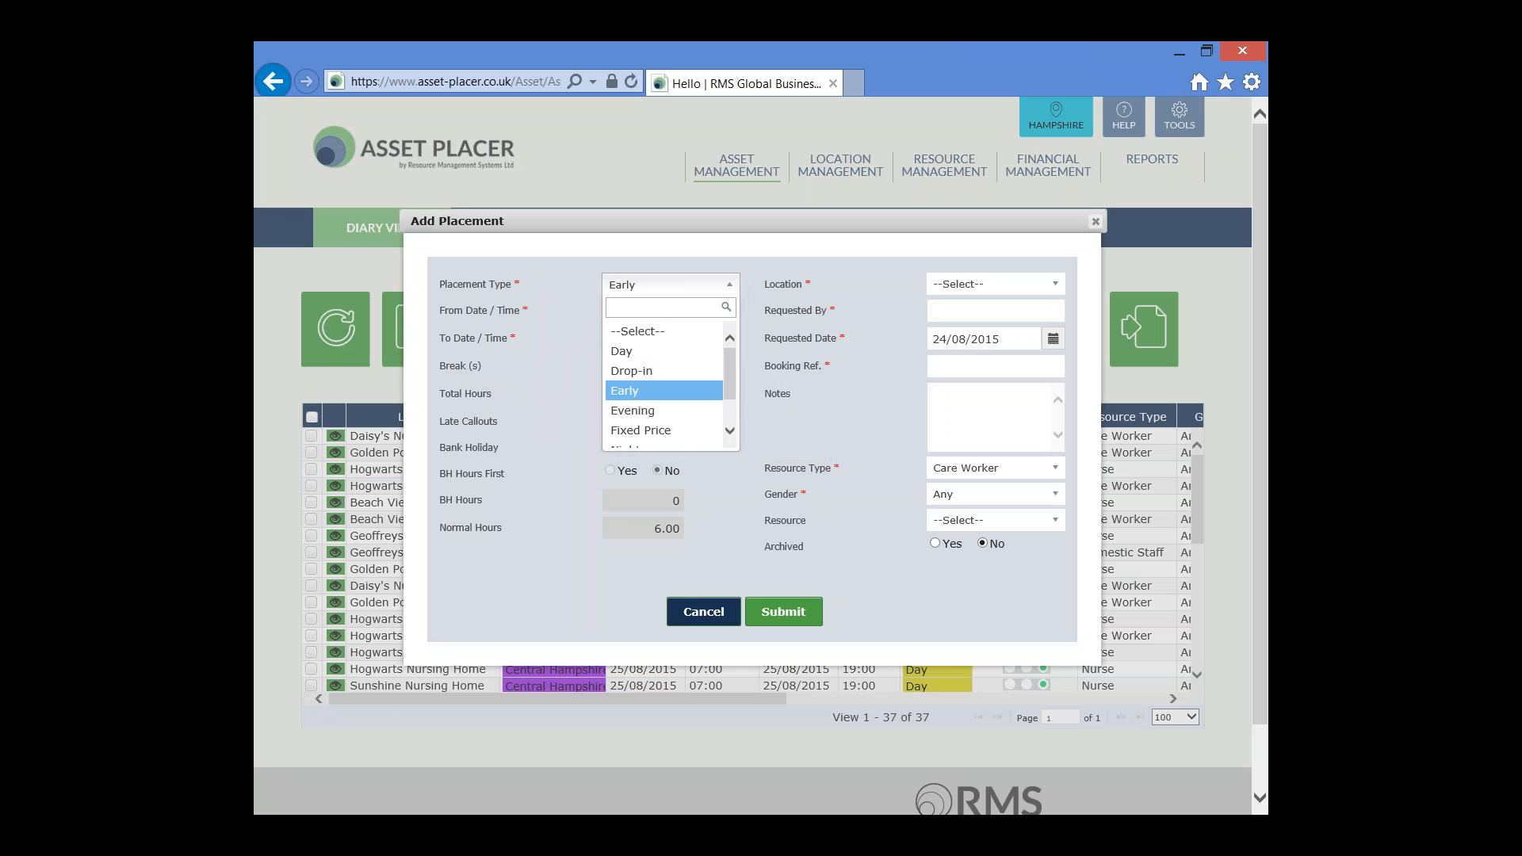
{"action": "left_click", "coordinate": [706, 410]}
{"action": "left_click", "coordinate": [730, 285]}
{"action": "left_click_drag", "start_coordinate": [729, 366], "coordinate": [731, 402]}
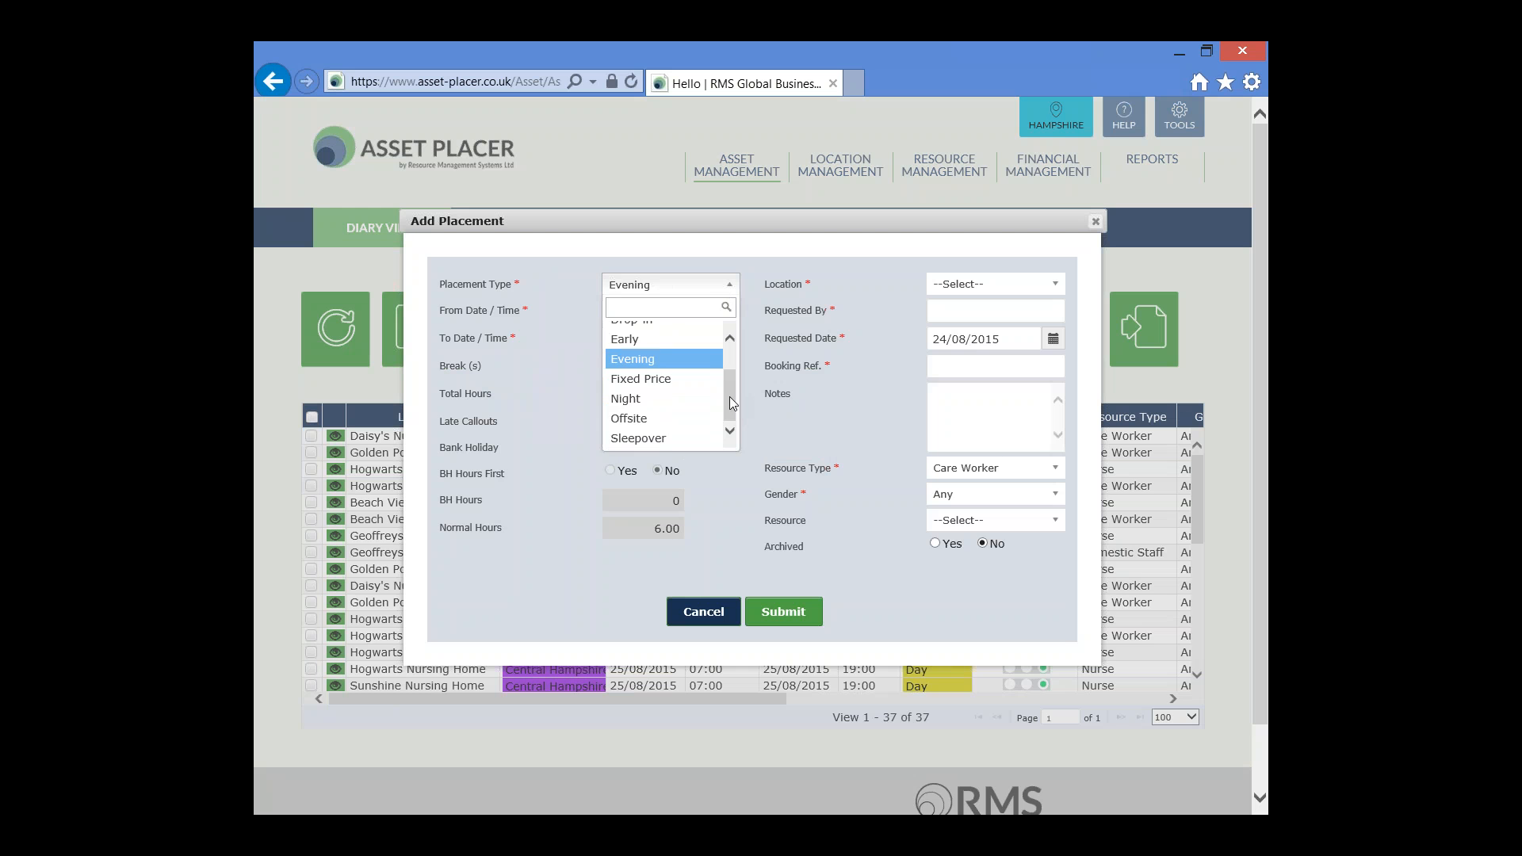
{"action": "left_click", "coordinate": [658, 398]}
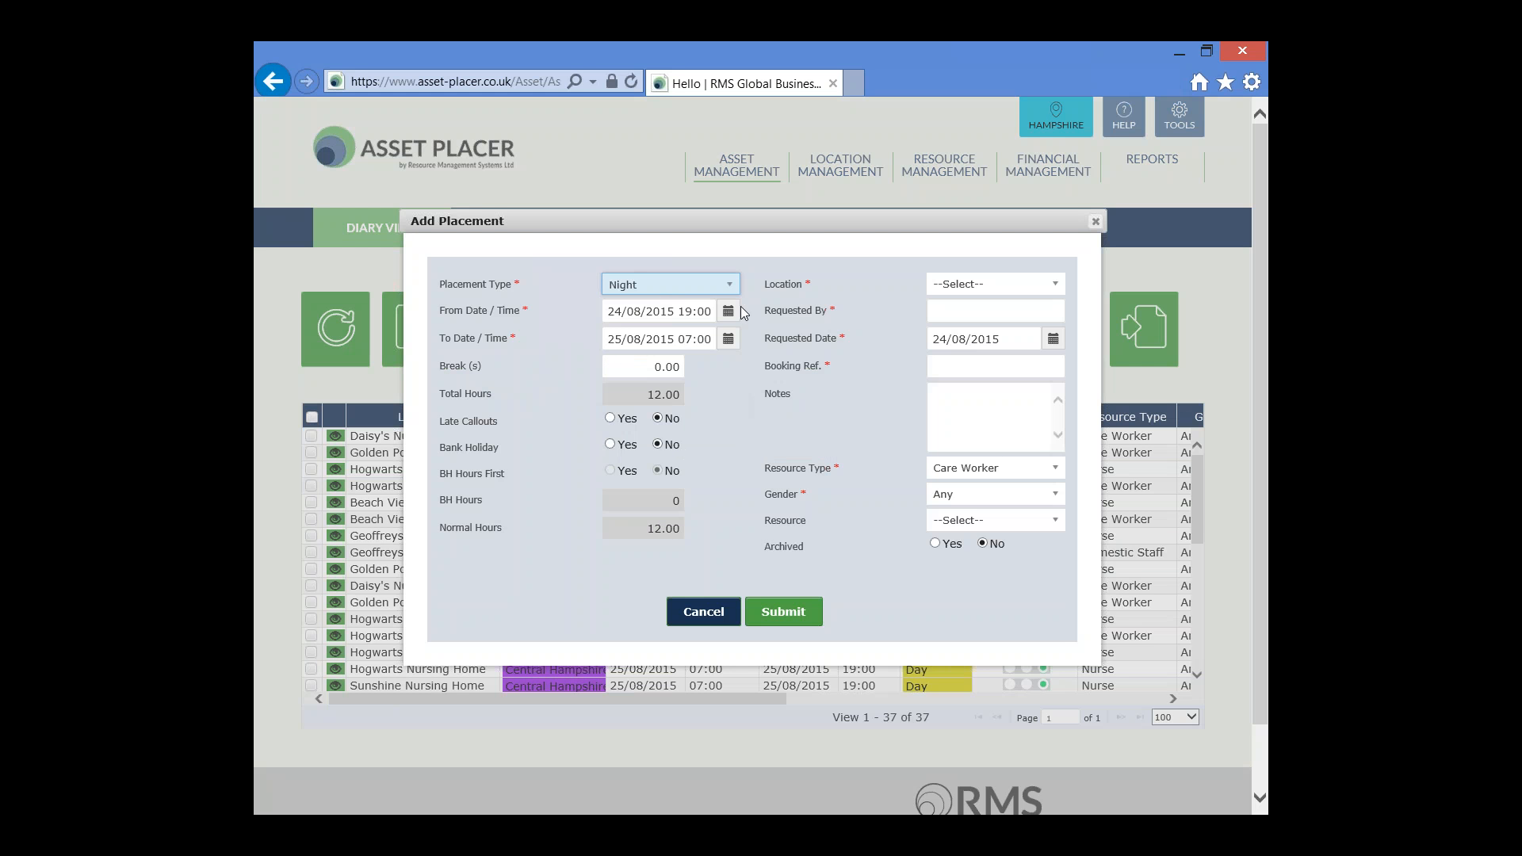
{"action": "left_click", "coordinate": [729, 285]}
{"action": "scroll", "coordinate": [729, 354], "scroll_direction": "up", "scroll_amount": 2}
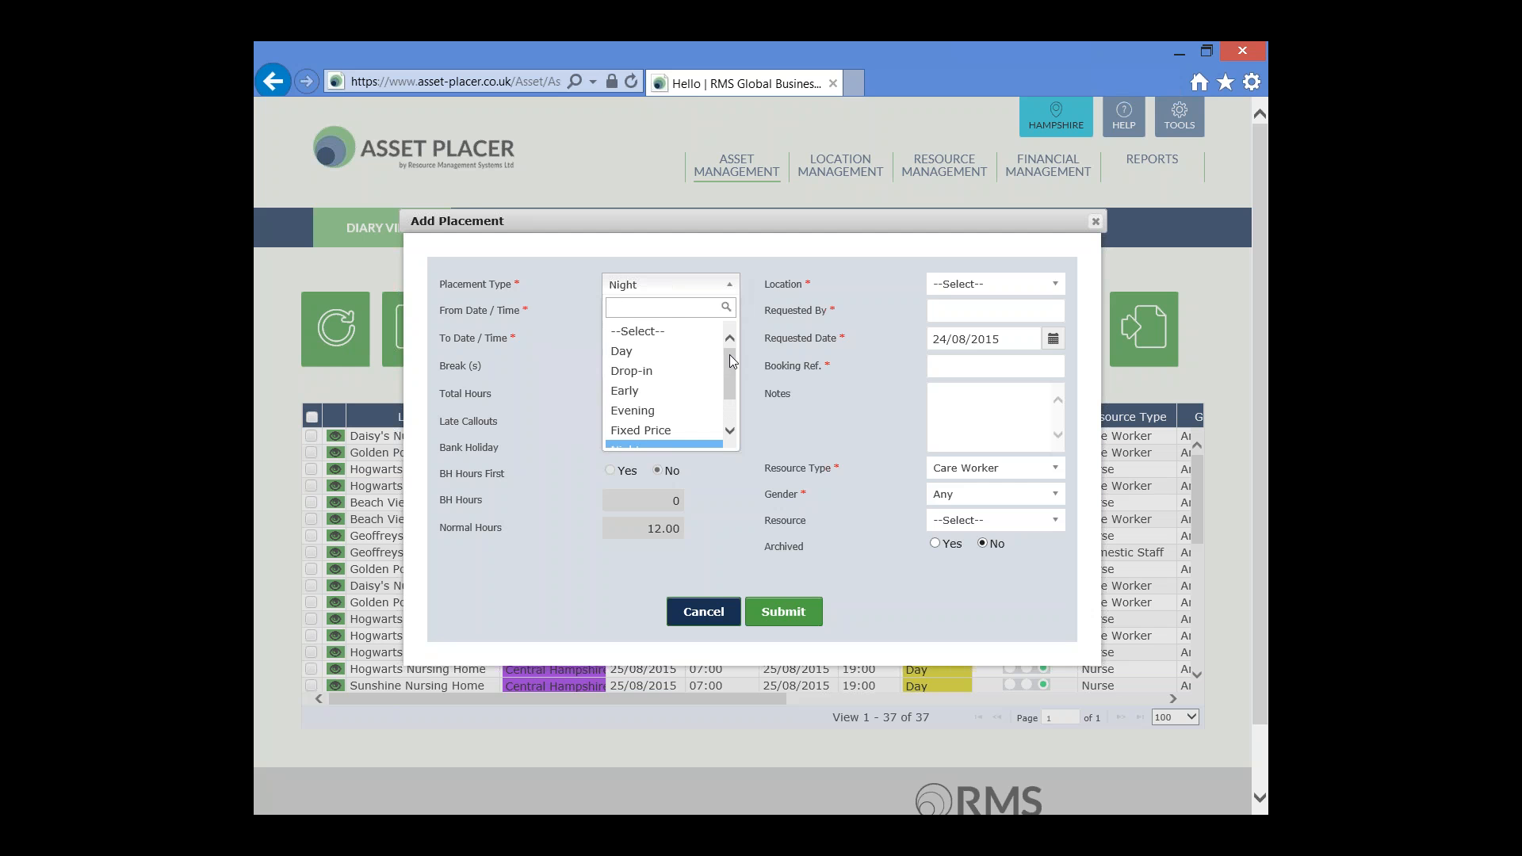
{"action": "left_click", "coordinate": [692, 352]}
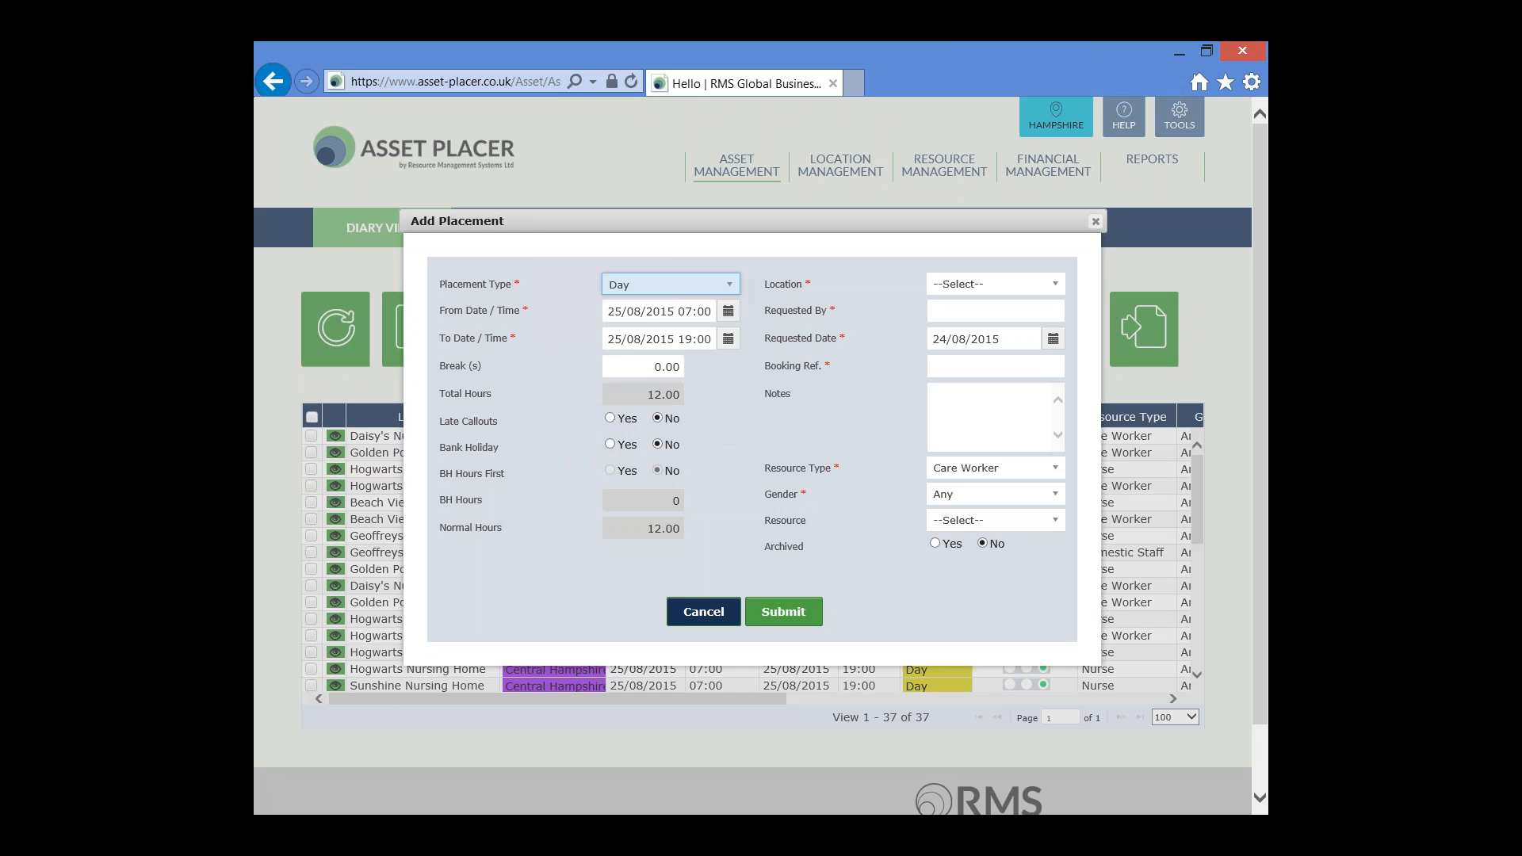
Set the placement's start date and time to 25 August 2015 at 7:00
{"action": "left_click", "coordinate": [616, 312]}
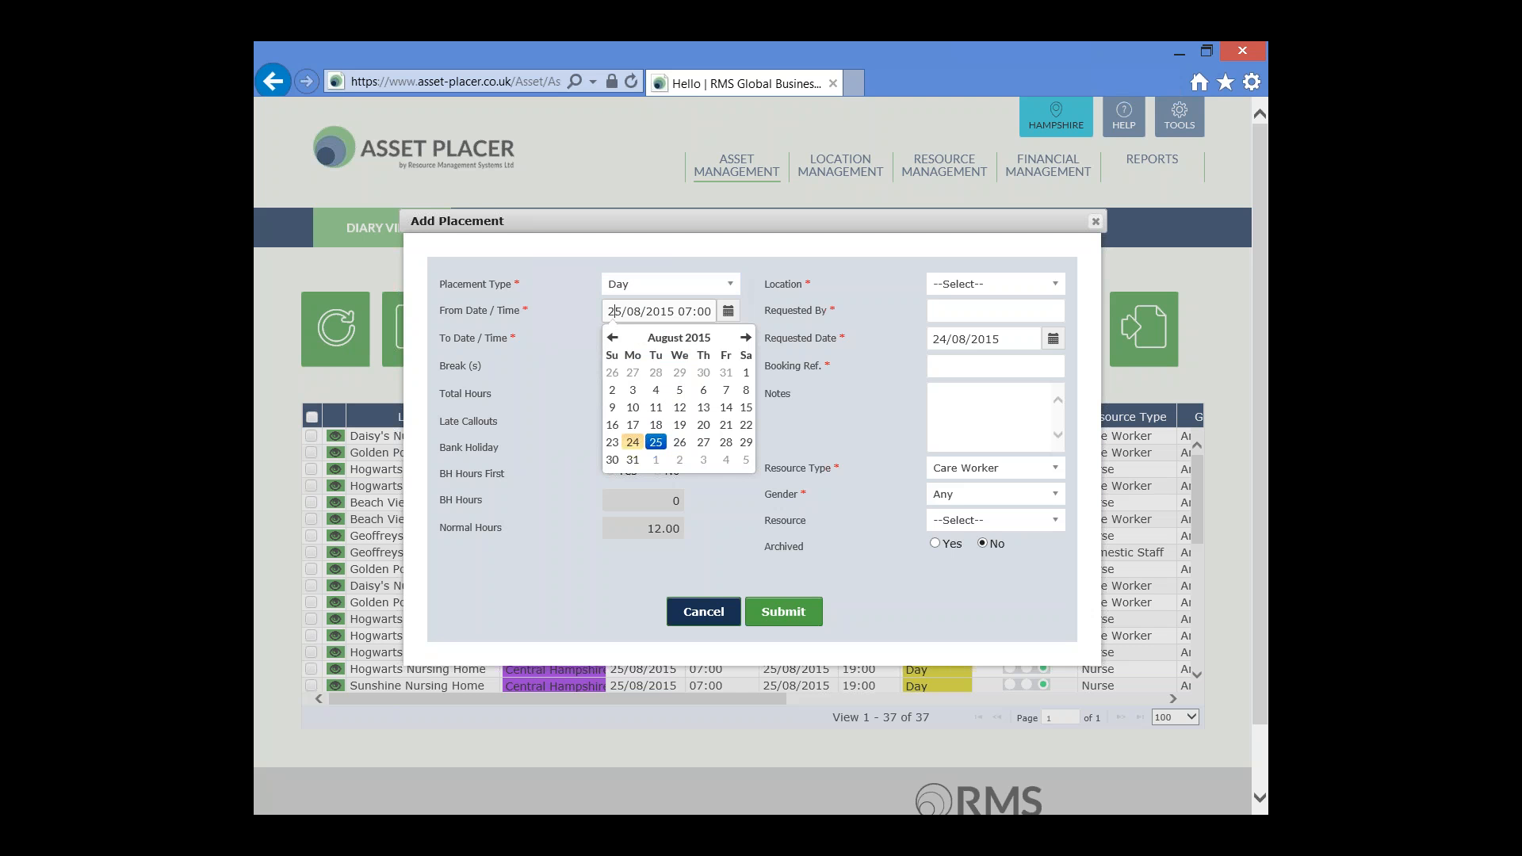
{"action": "key", "text": "shift+Tab"}
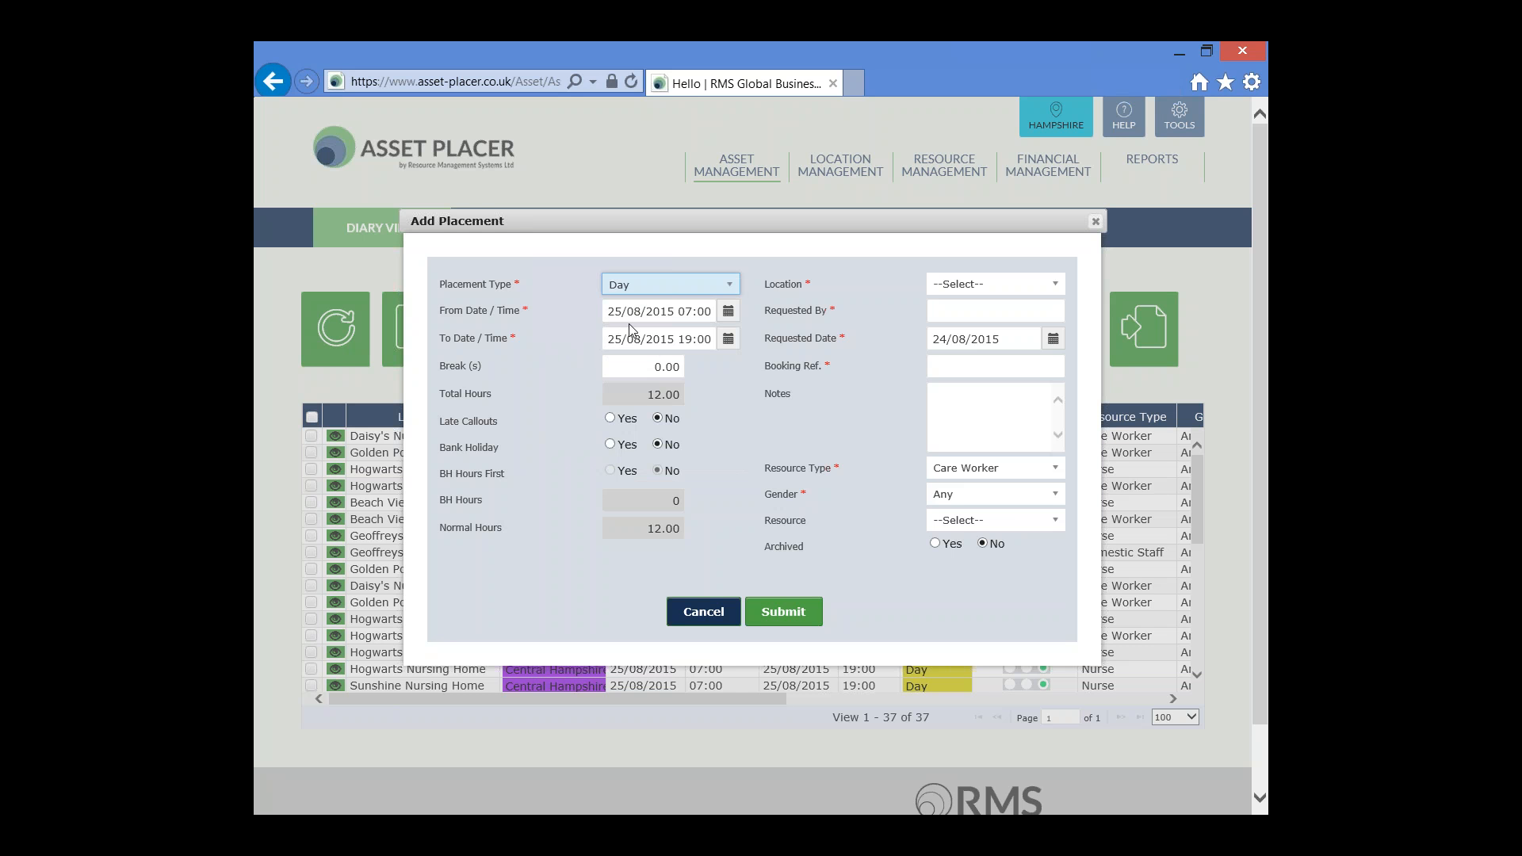
{"action": "left_click", "coordinate": [728, 312]}
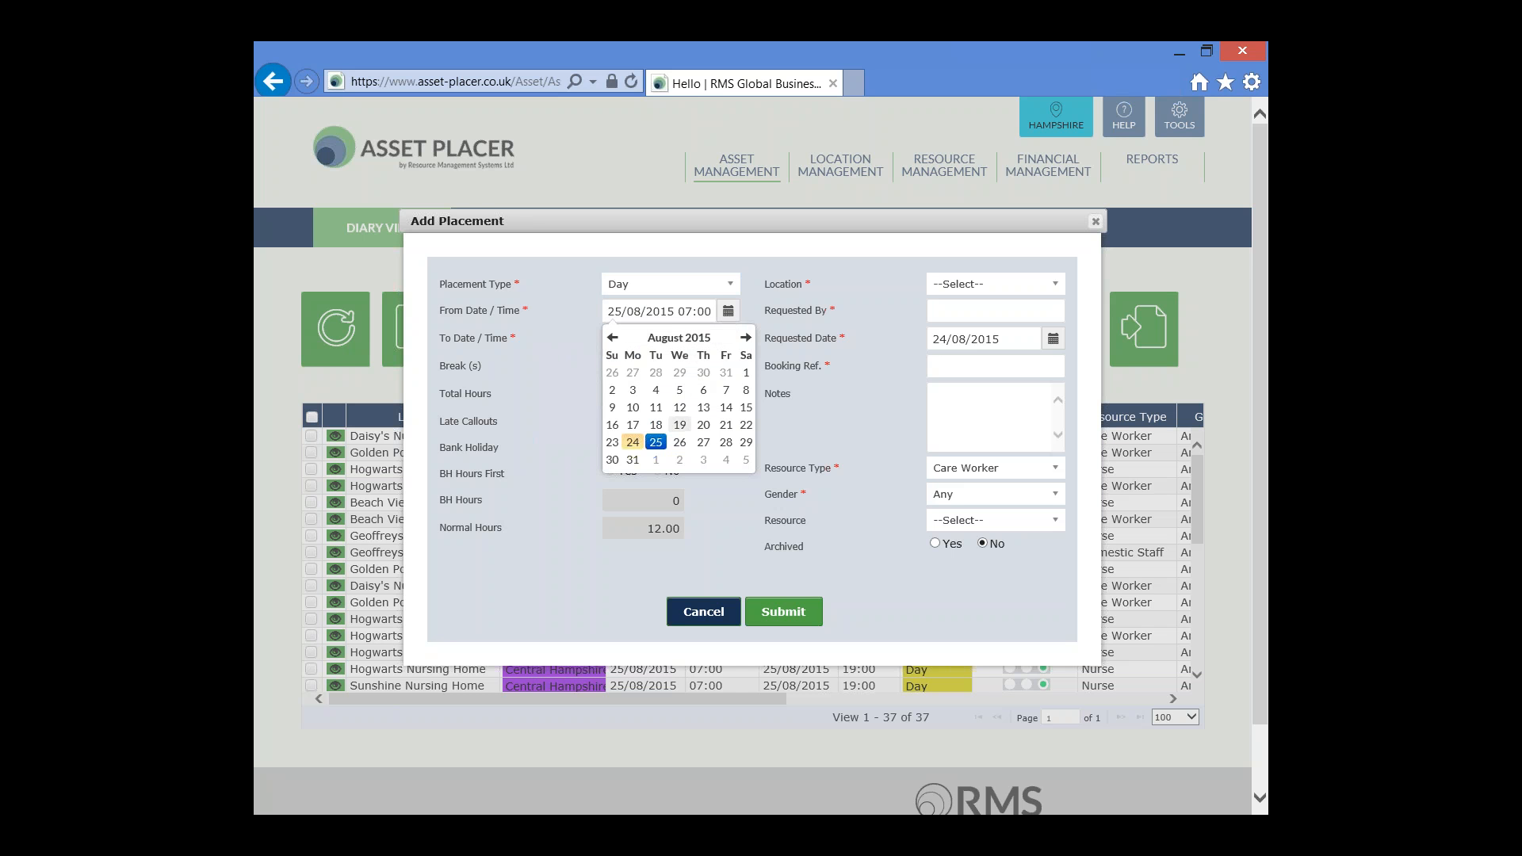
{"action": "left_click", "coordinate": [656, 443]}
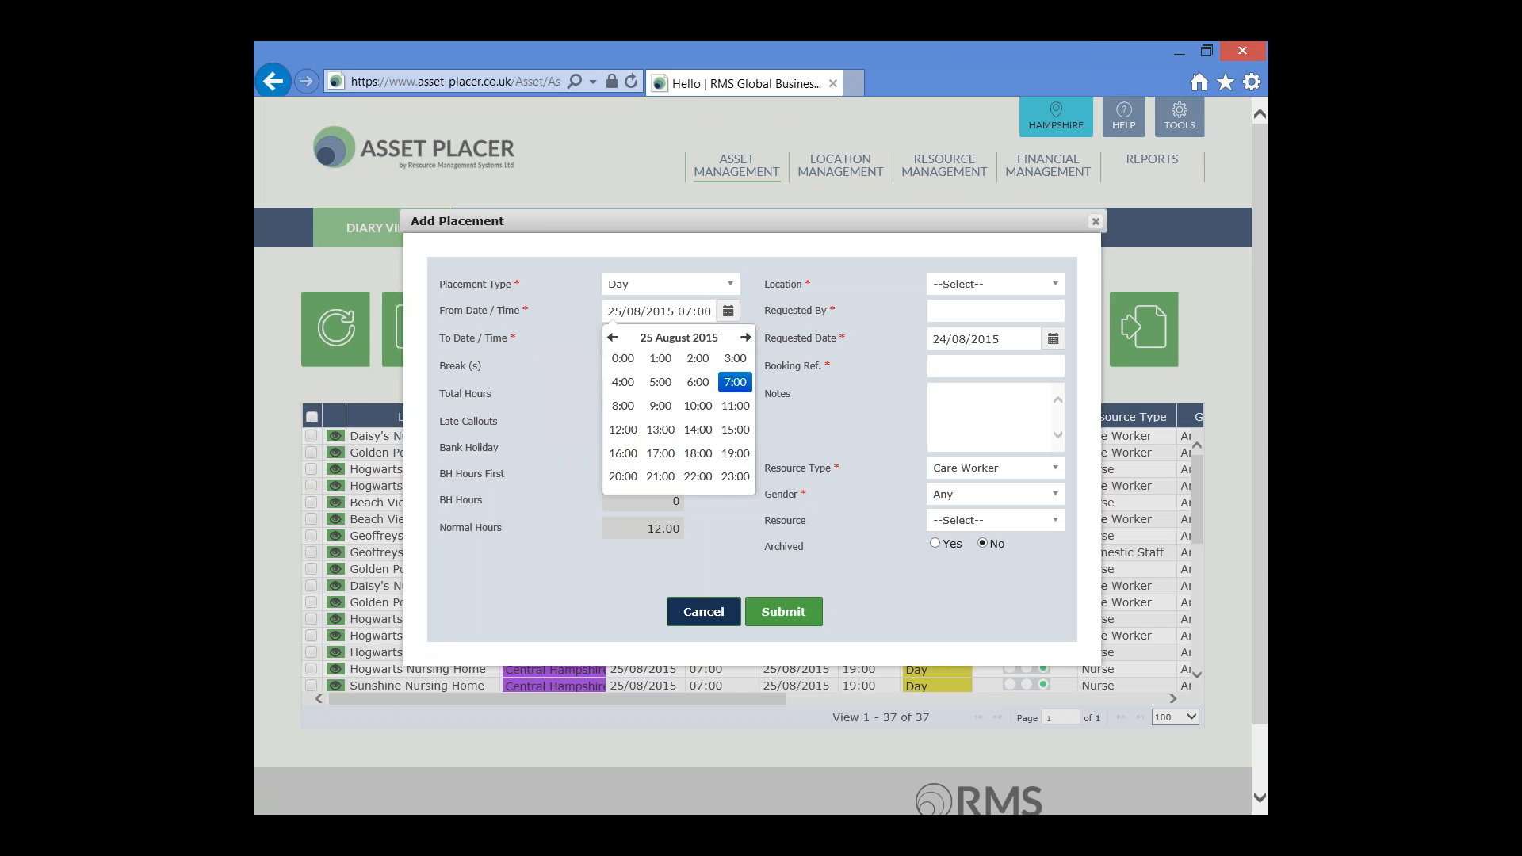
{"action": "left_click", "coordinate": [735, 383]}
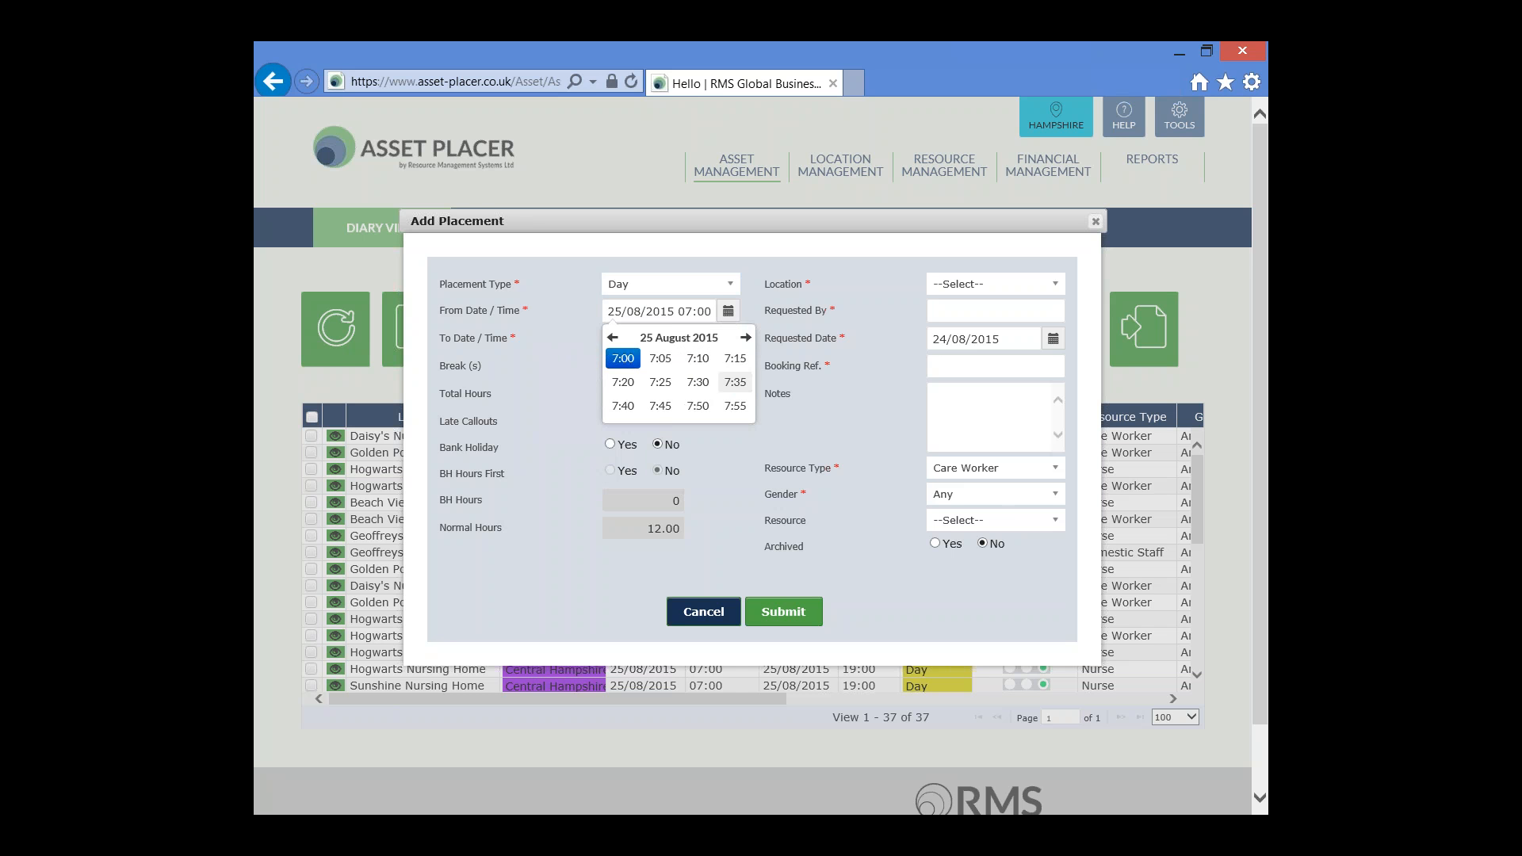
{"action": "left_click", "coordinate": [626, 361]}
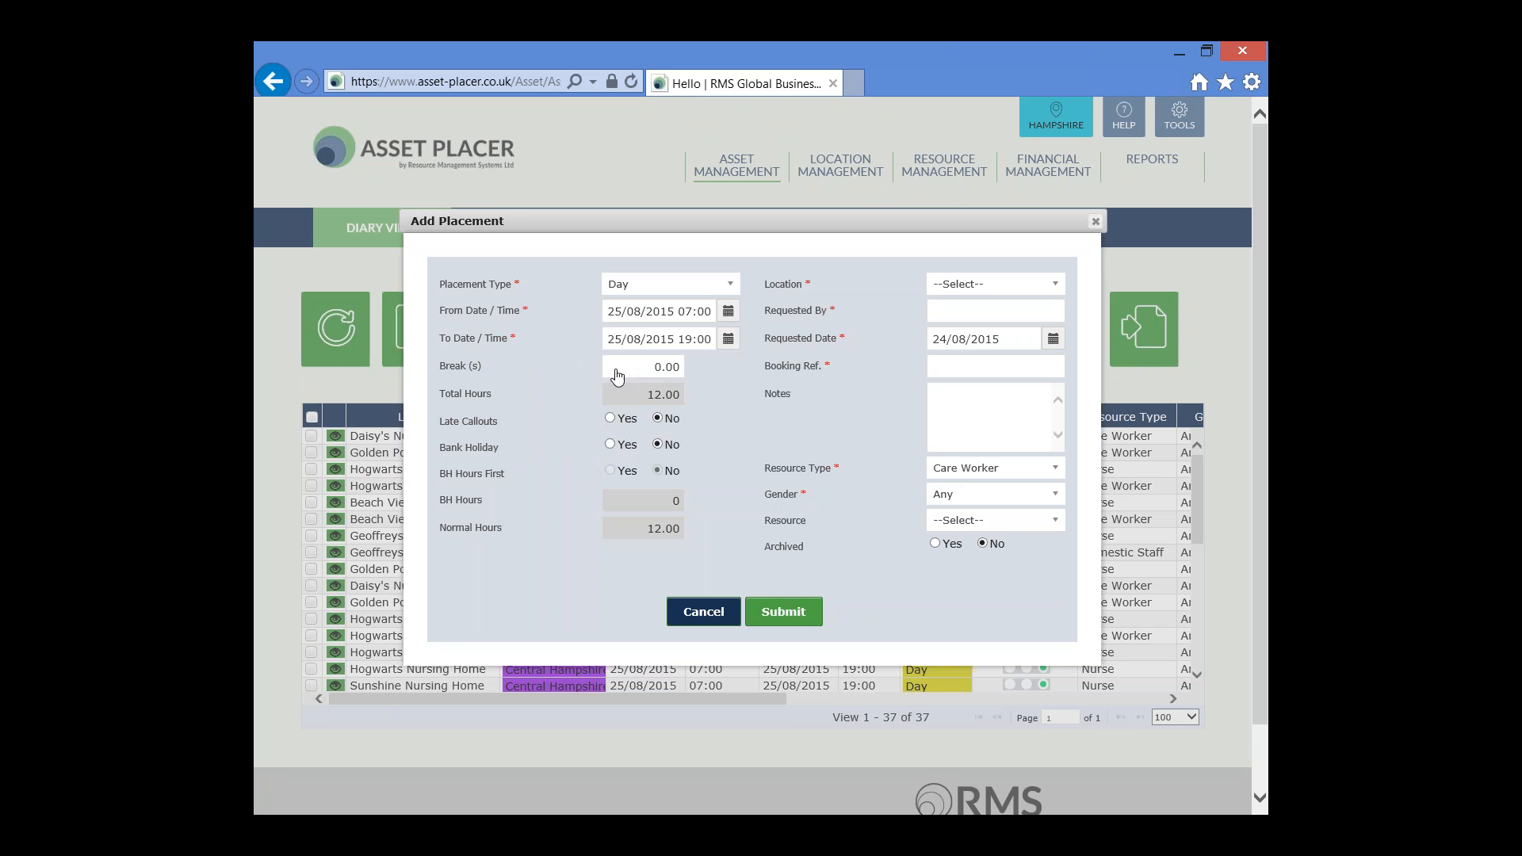
Set the placement's break to 1.00 hour
{"action": "left_click", "coordinate": [616, 370]}
{"action": "key", "text": "Delete"}
{"action": "key", "text": "Tab"}
With Late Callouts at No, try marking the placement as a bank holiday and return Bank Holiday to No
{"action": "left_click_drag", "start_coordinate": [438, 422], "coordinate": [492, 429]}
{"action": "left_click", "coordinate": [657, 418]}
{"action": "left_click_drag", "start_coordinate": [438, 448], "coordinate": [499, 452]}
{"action": "left_click", "coordinate": [610, 445]}
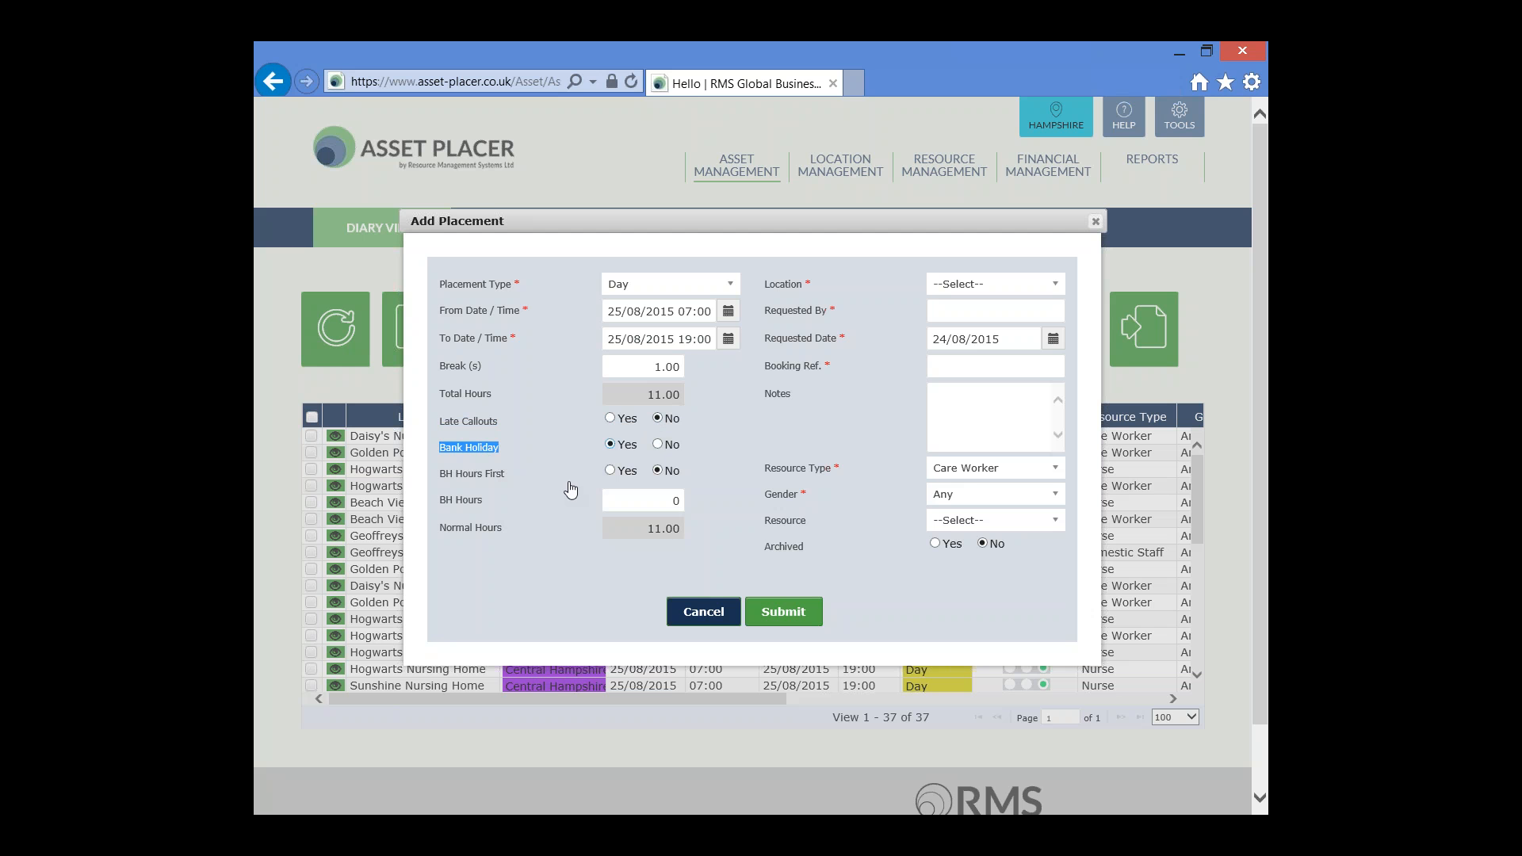
{"action": "left_click", "coordinate": [657, 444]}
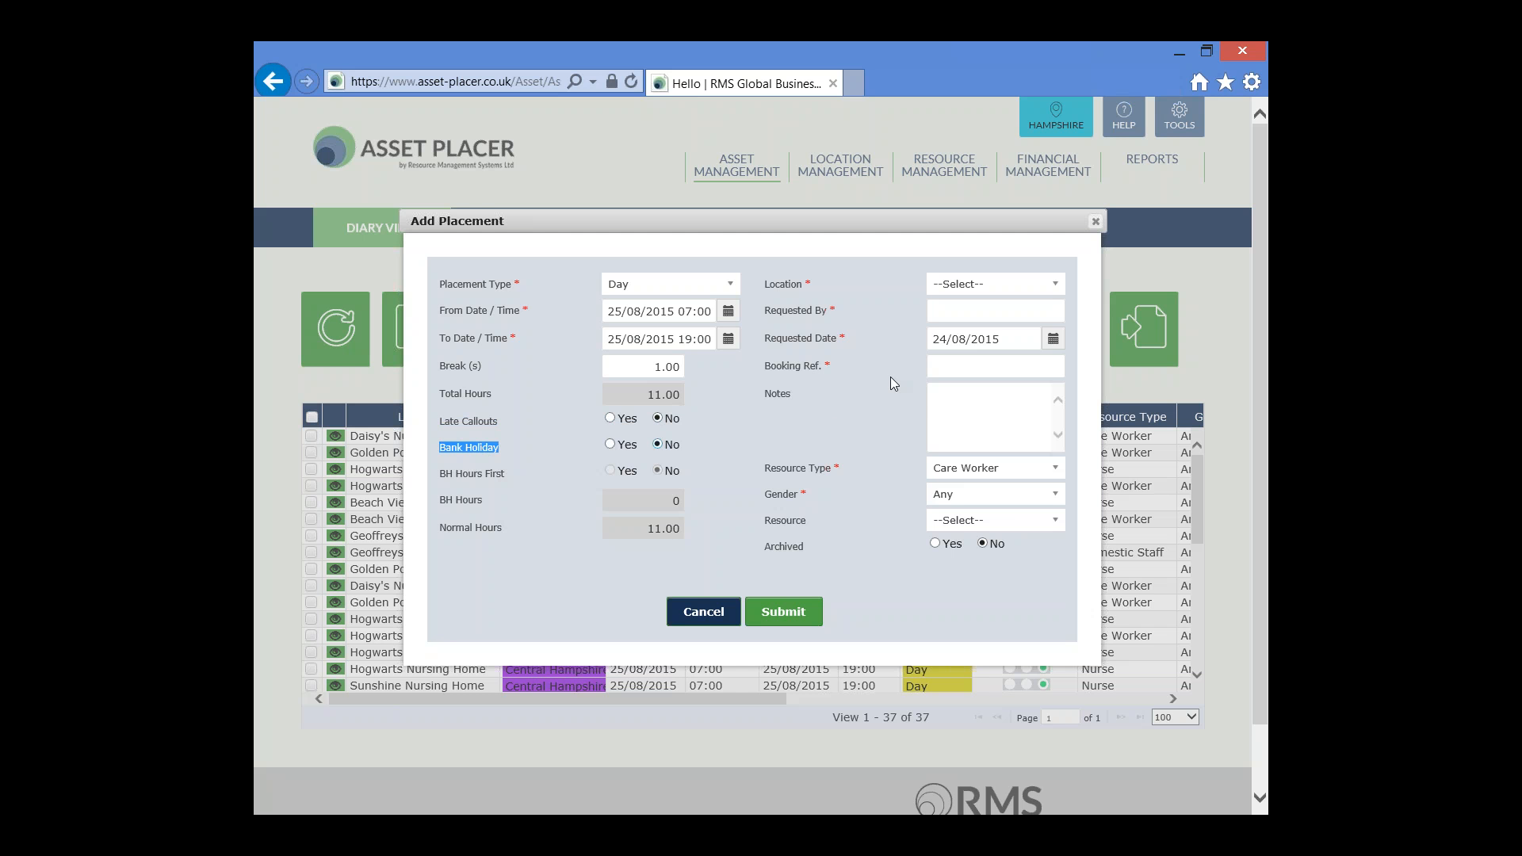
Choose Geoffreys House as the placement location and enter "Gen Man" as the requester
{"action": "left_click", "coordinate": [1060, 287]}
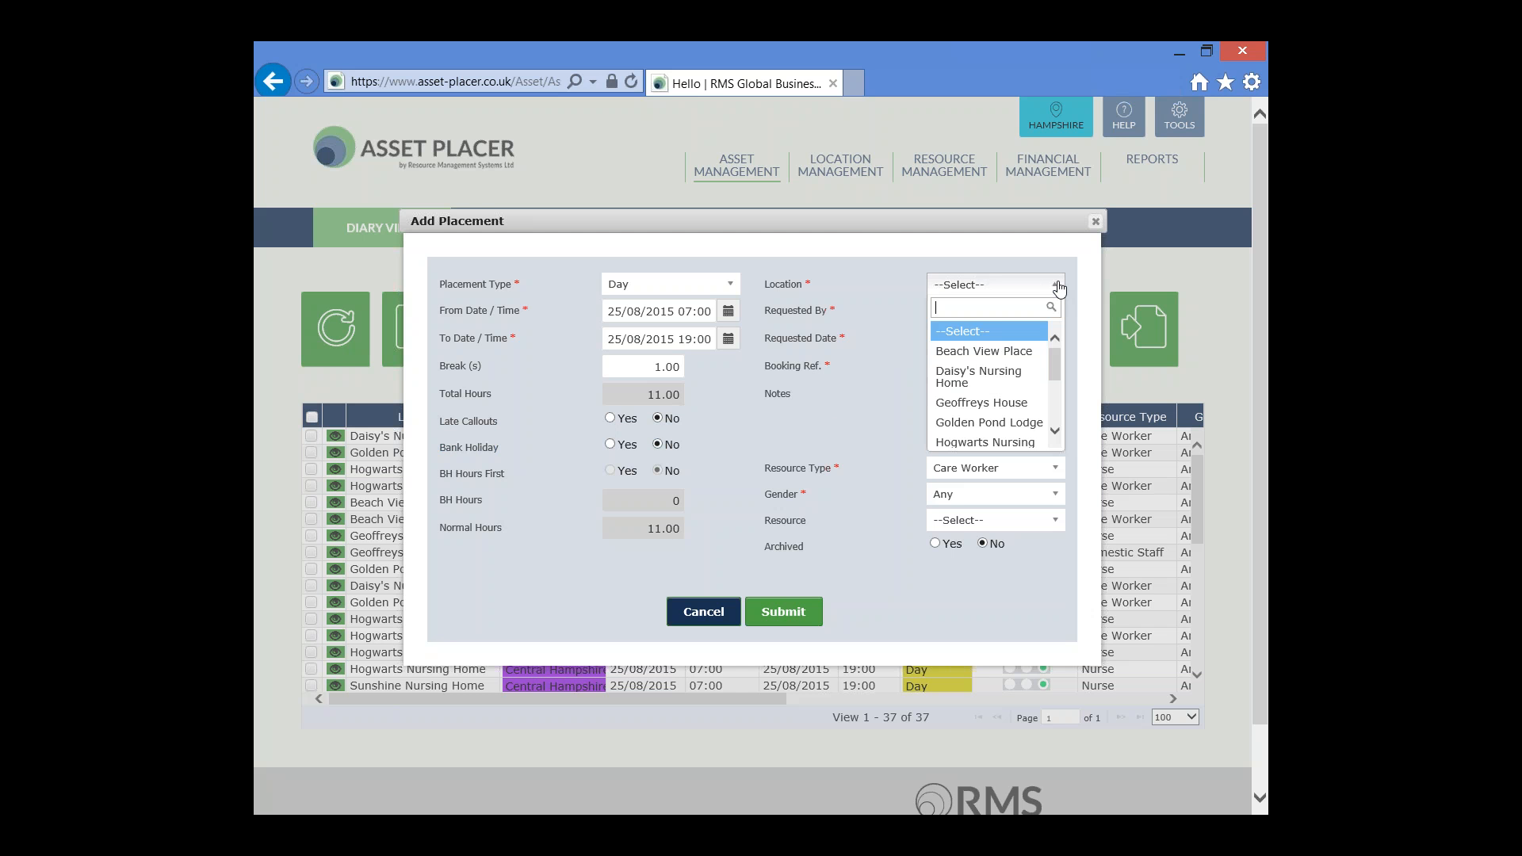
{"action": "left_click", "coordinate": [1019, 406]}
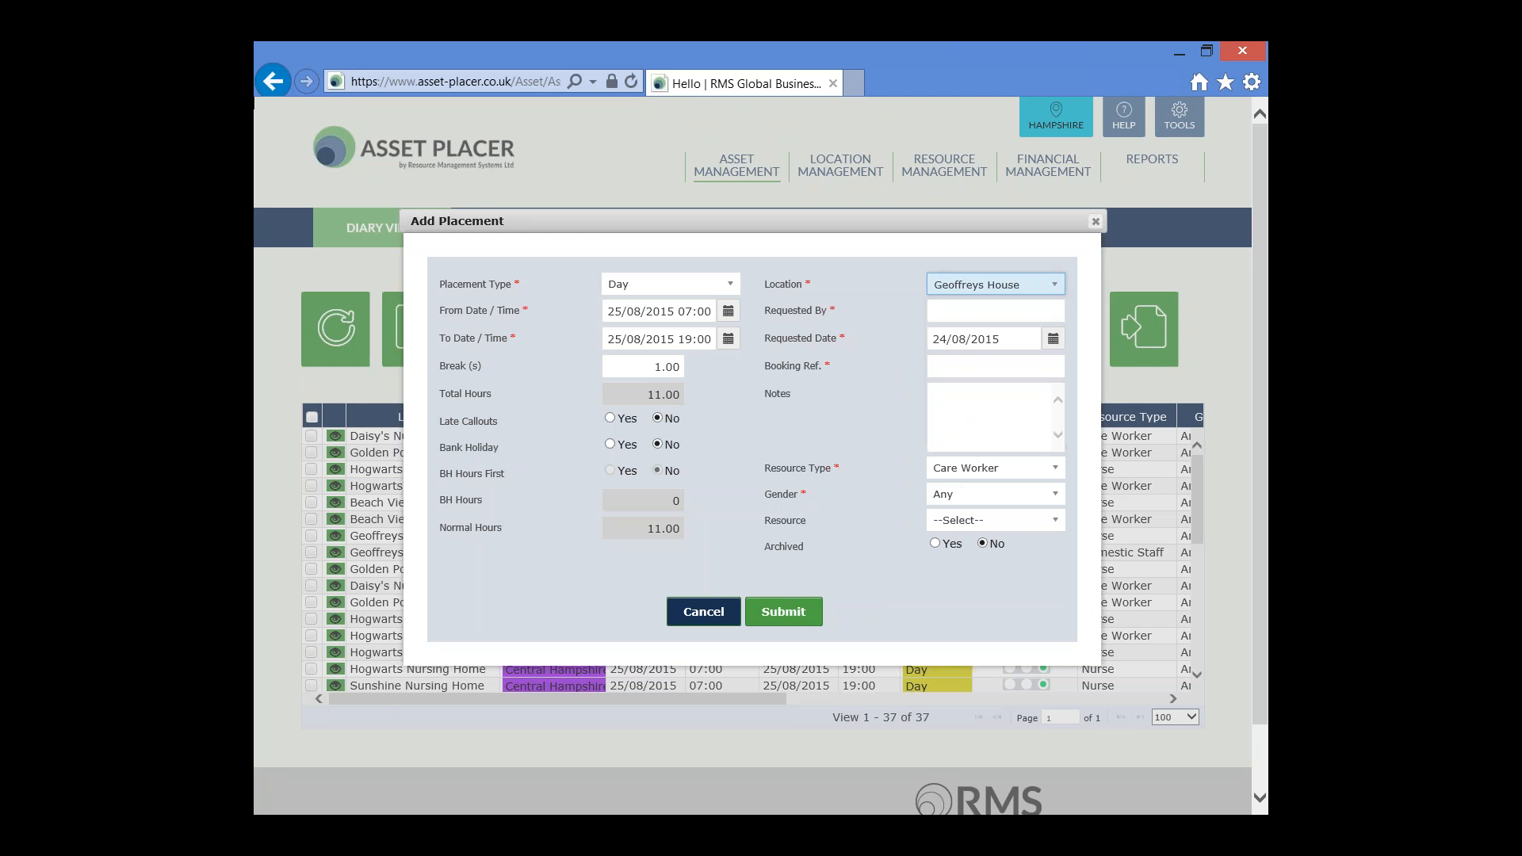
{"action": "left_click", "coordinate": [978, 311]}
{"action": "type", "text": "Gen Man"}
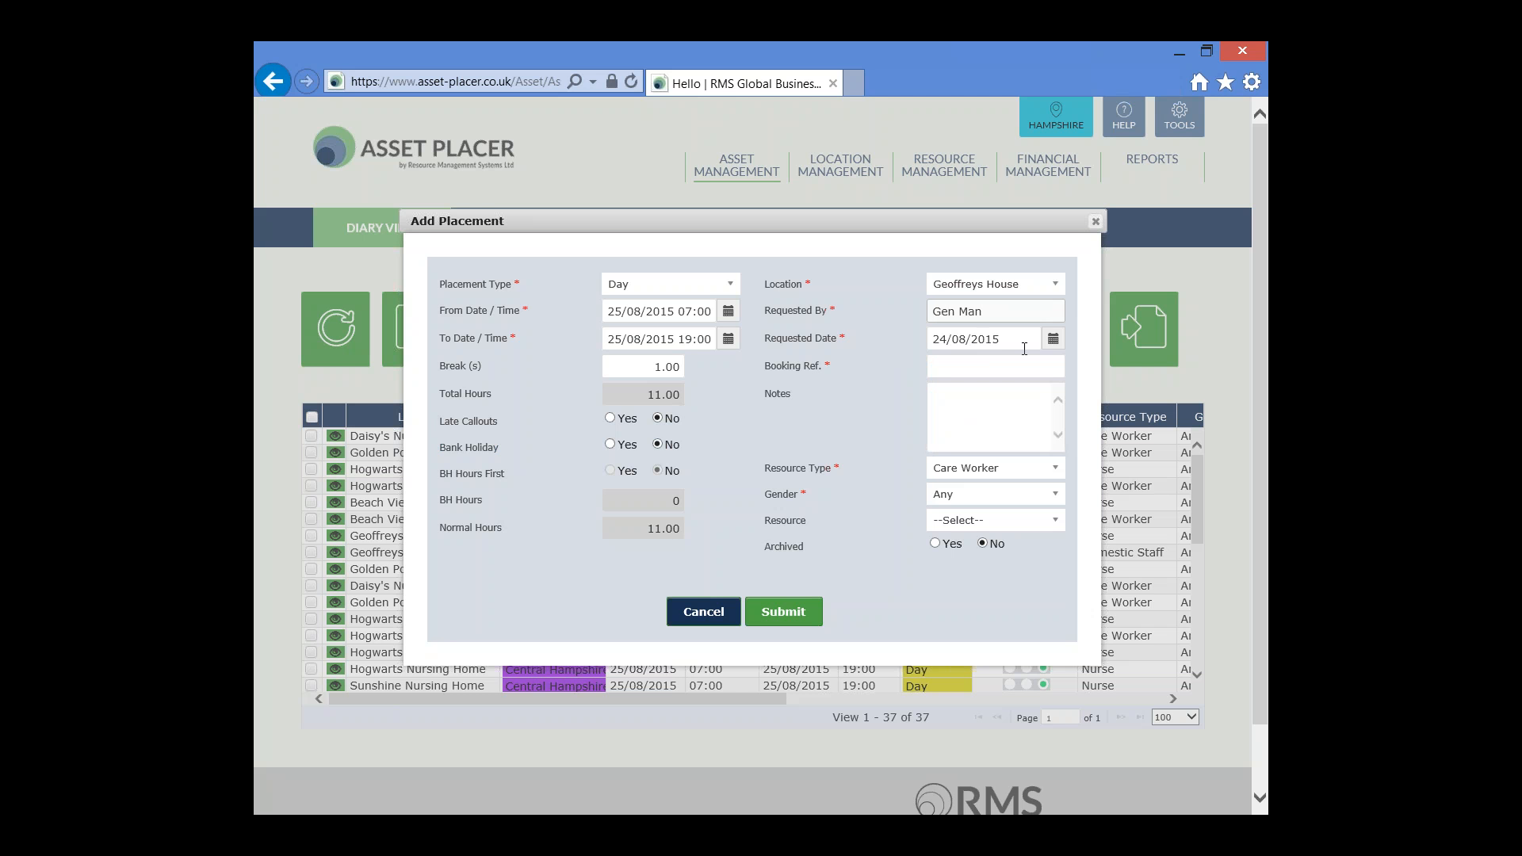
Review the requested date and enter "On Account" as the booking reference
{"action": "left_click_drag", "start_coordinate": [1023, 336], "coordinate": [912, 337]}
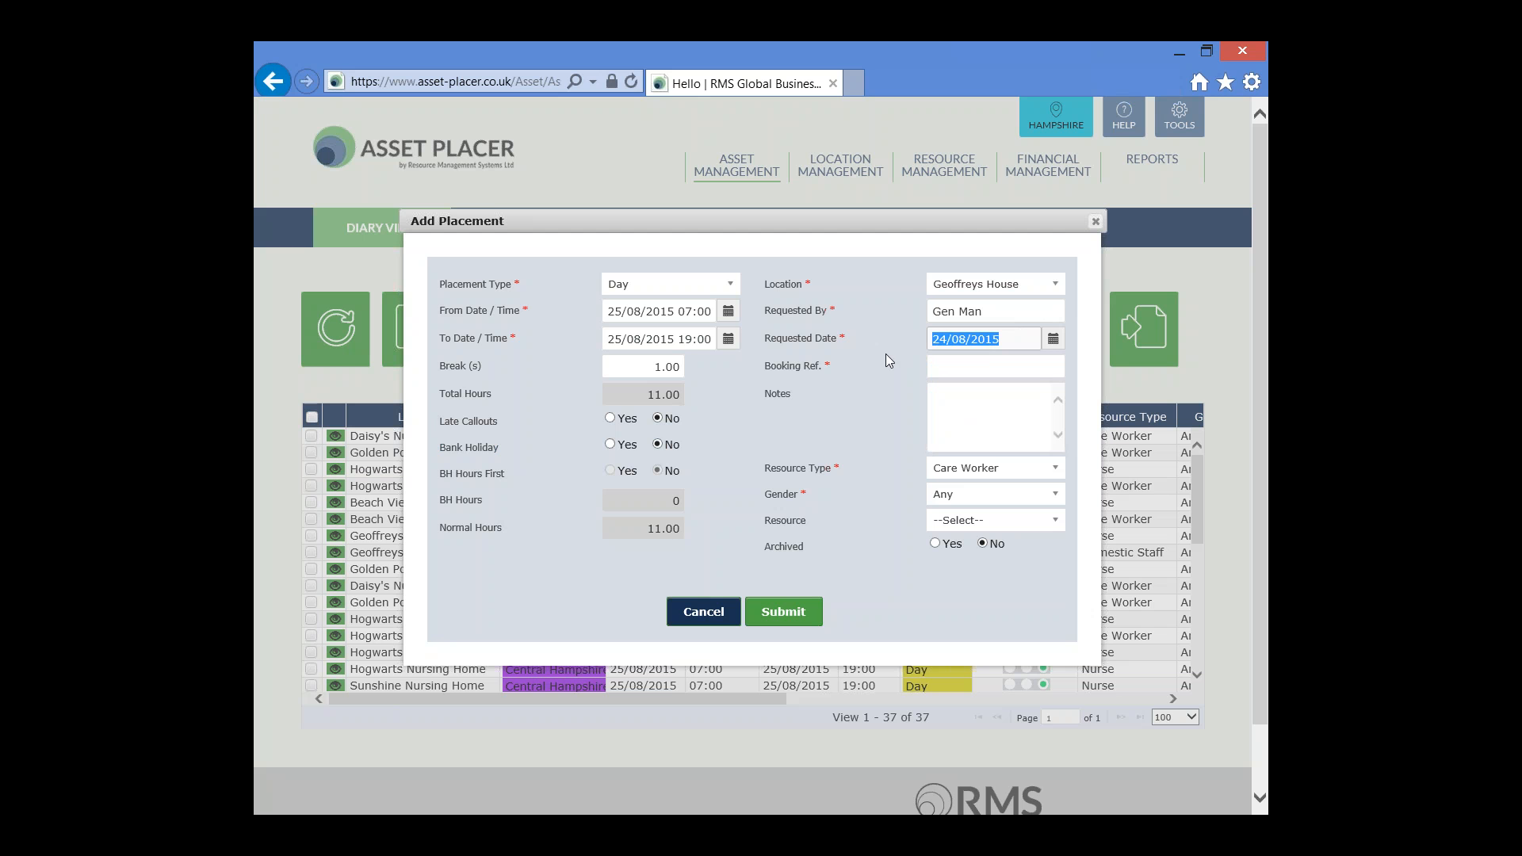
{"action": "left_click", "coordinate": [968, 362]}
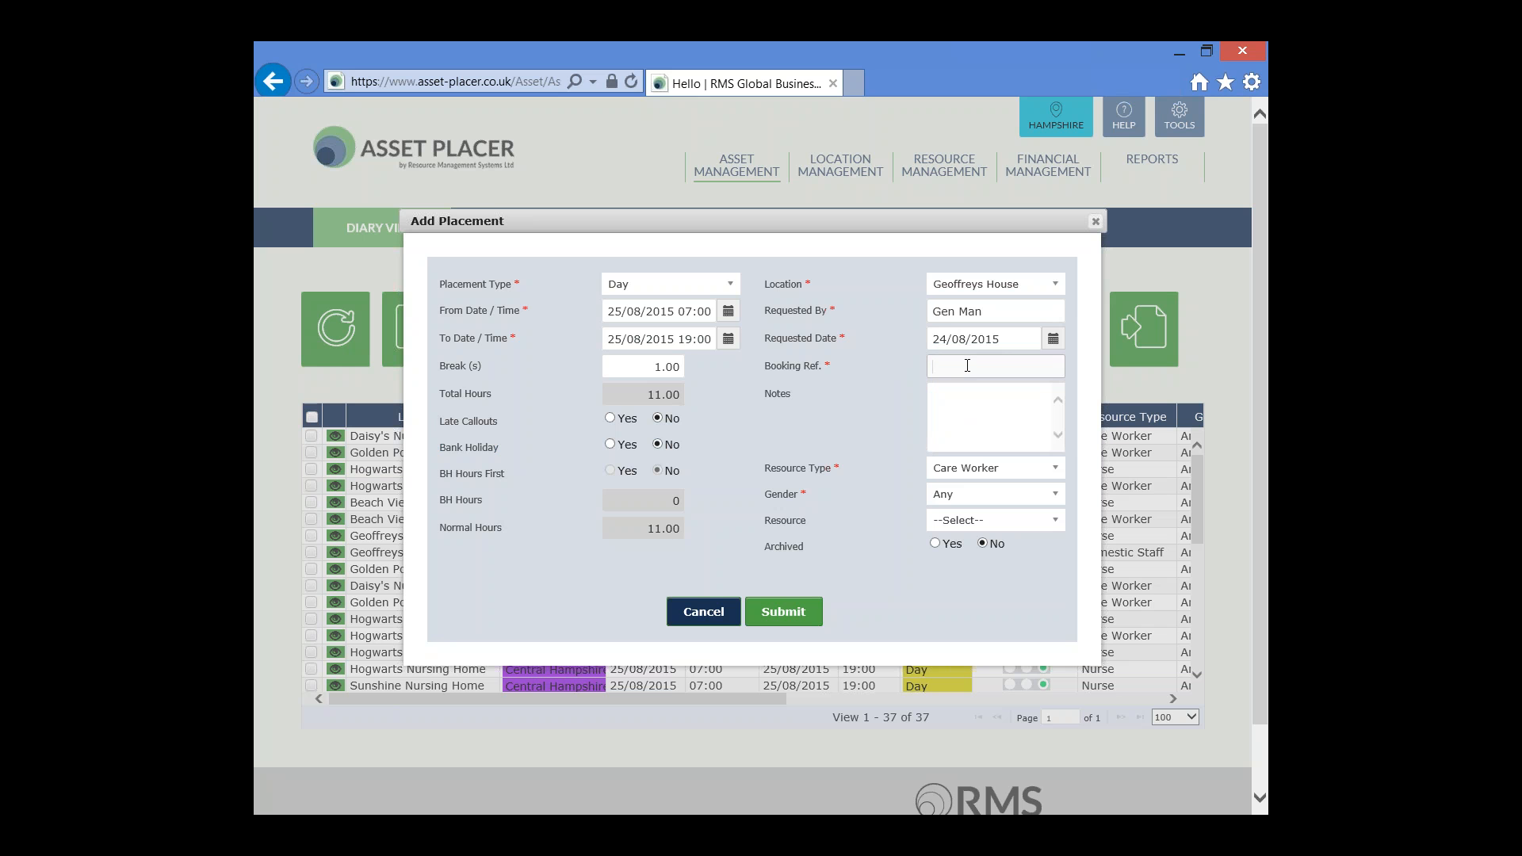
{"action": "type", "text": "On Account"}
{"action": "key", "text": "Tab"}
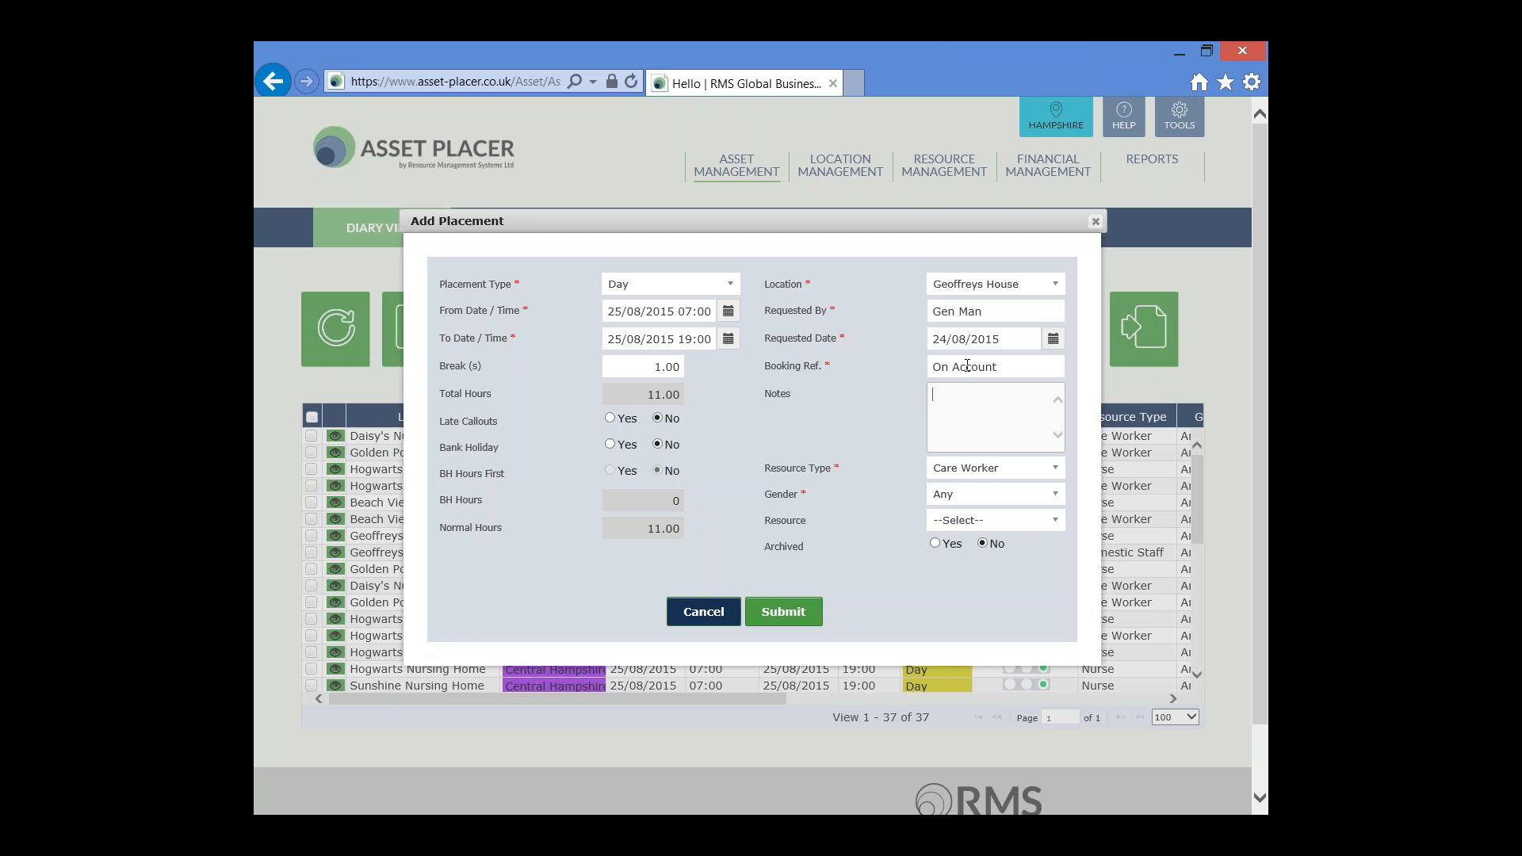
Add the placement note "Report to the upstairs ward."
{"action": "left_click", "coordinate": [985, 404]}
{"action": "type", "text": "Report to the upstarisward"}
Set the required resource type to Domestic Staff with gender Any, and submit the placement
{"action": "left_click", "coordinate": [1057, 469]}
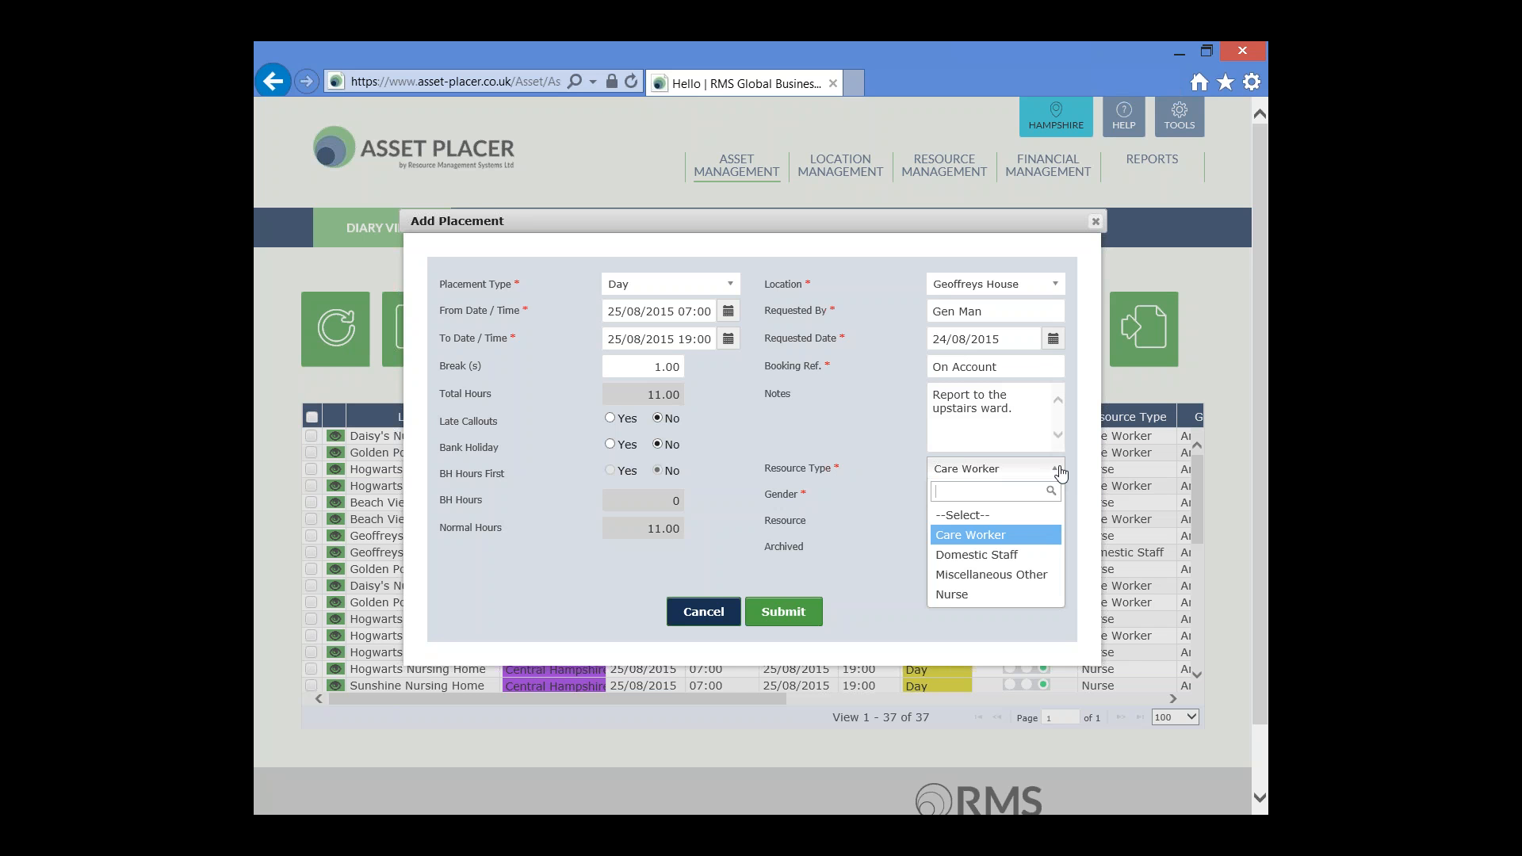
{"action": "left_click", "coordinate": [1036, 557]}
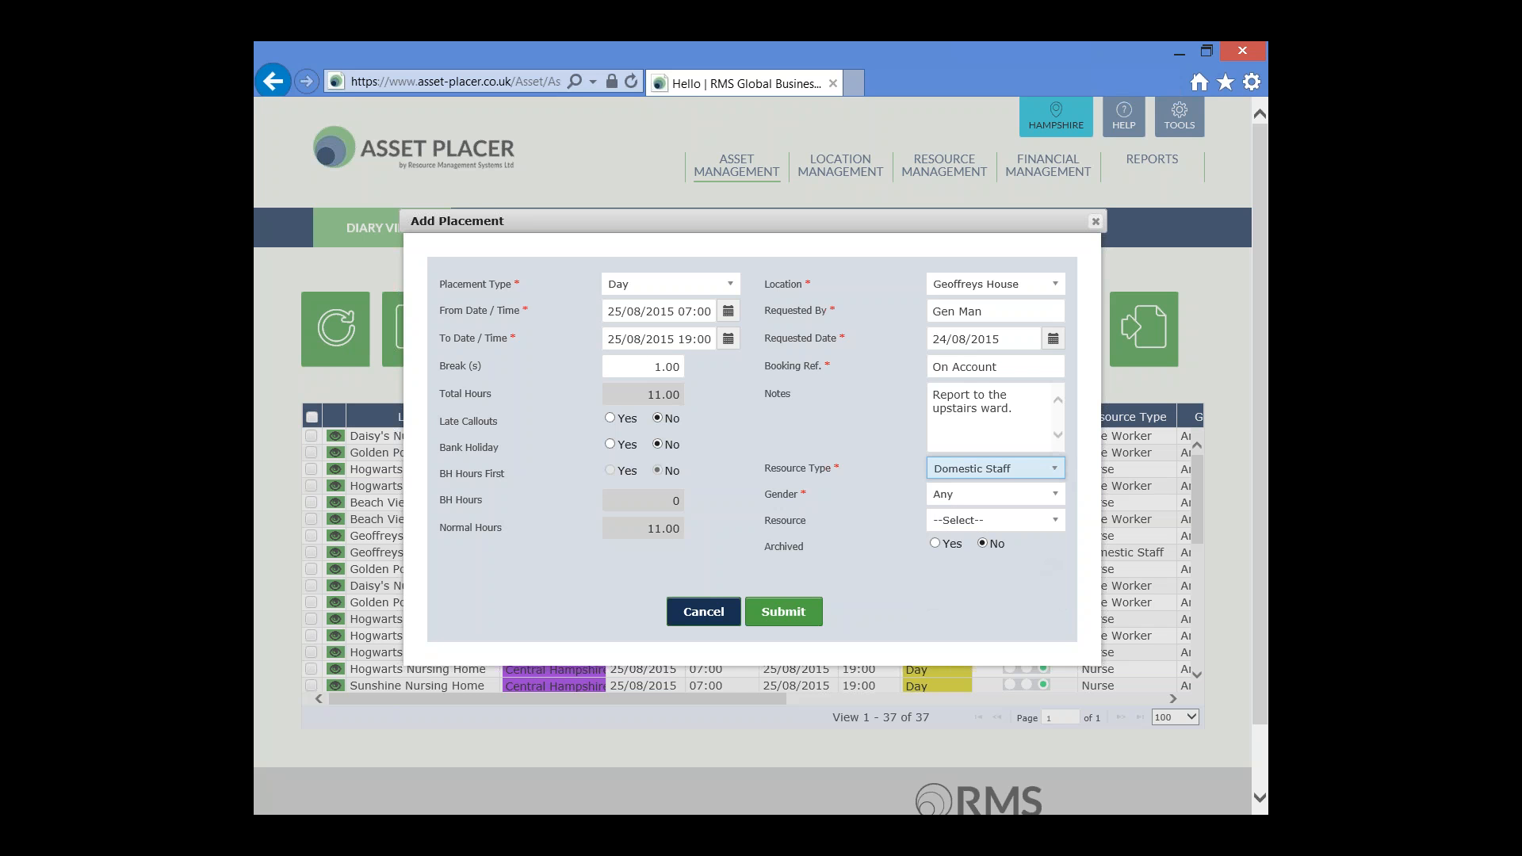
{"action": "left_click", "coordinate": [1057, 496]}
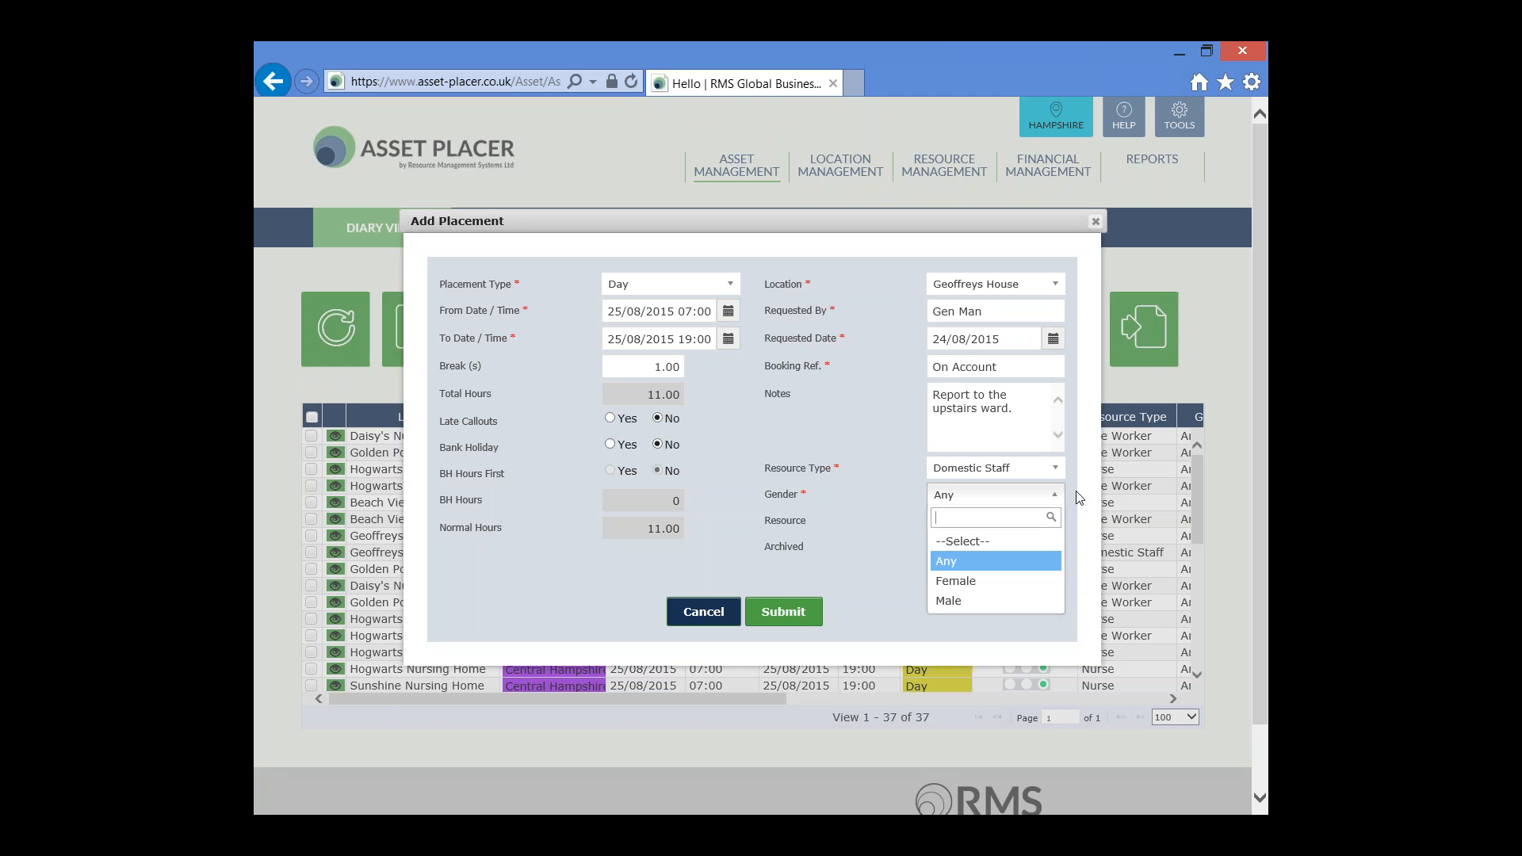
{"action": "left_click", "coordinate": [1078, 498]}
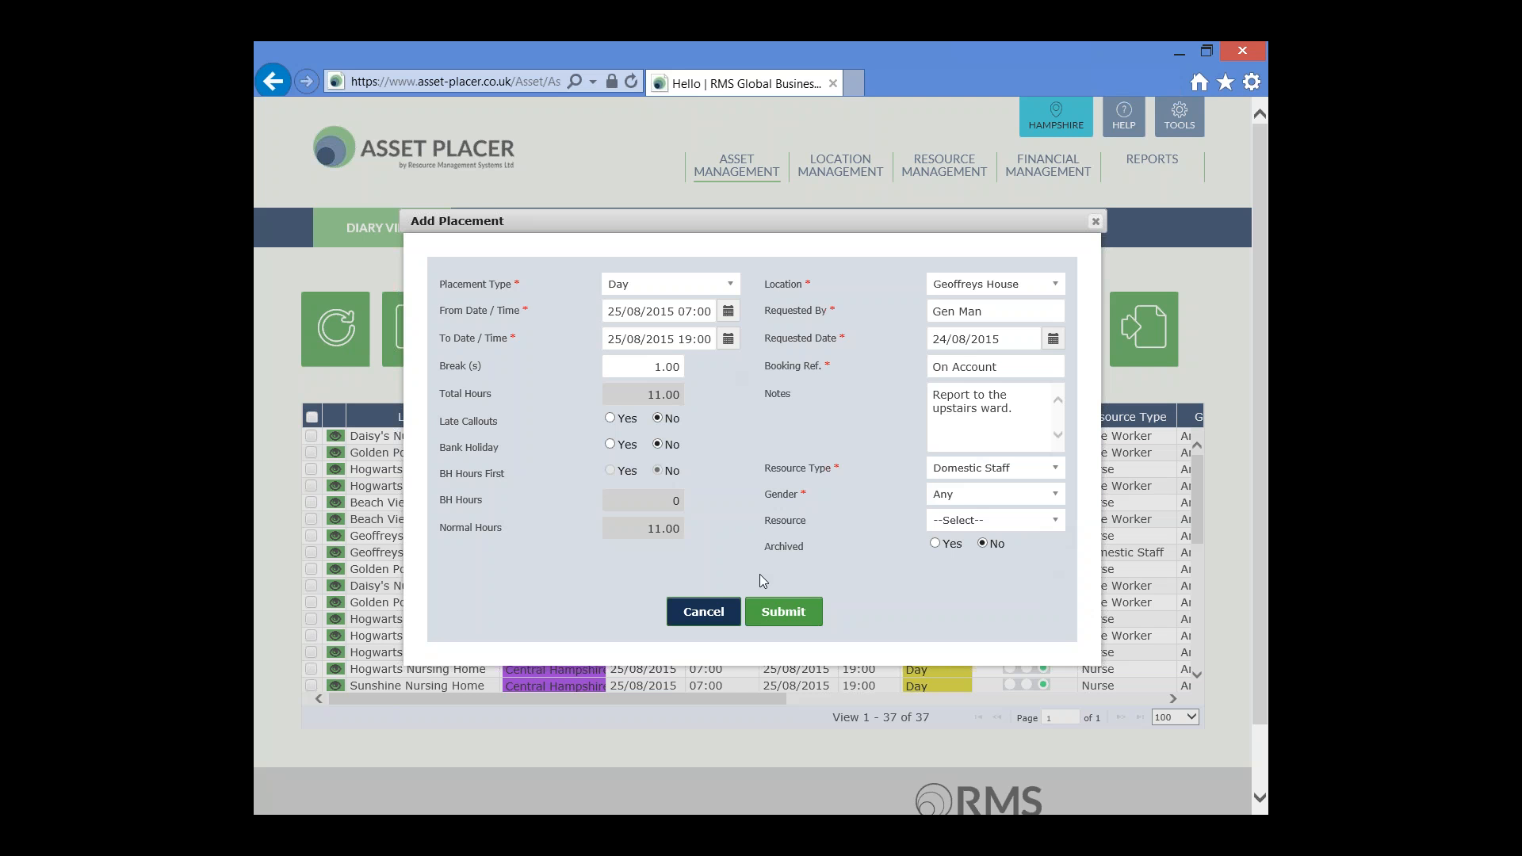
{"action": "left_click", "coordinate": [779, 618]}
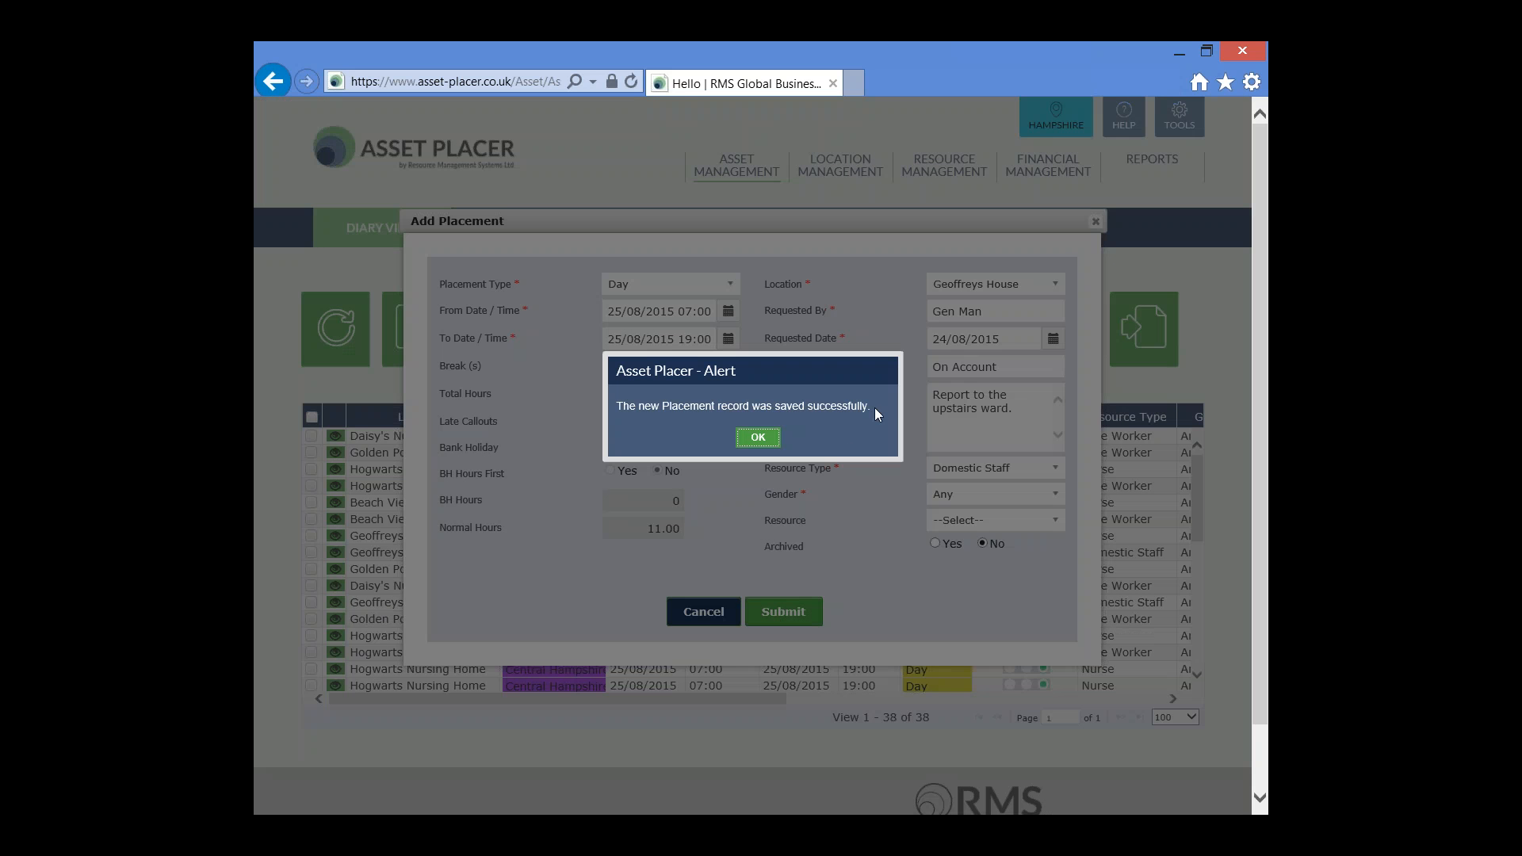
{"action": "left_click", "coordinate": [758, 436]}
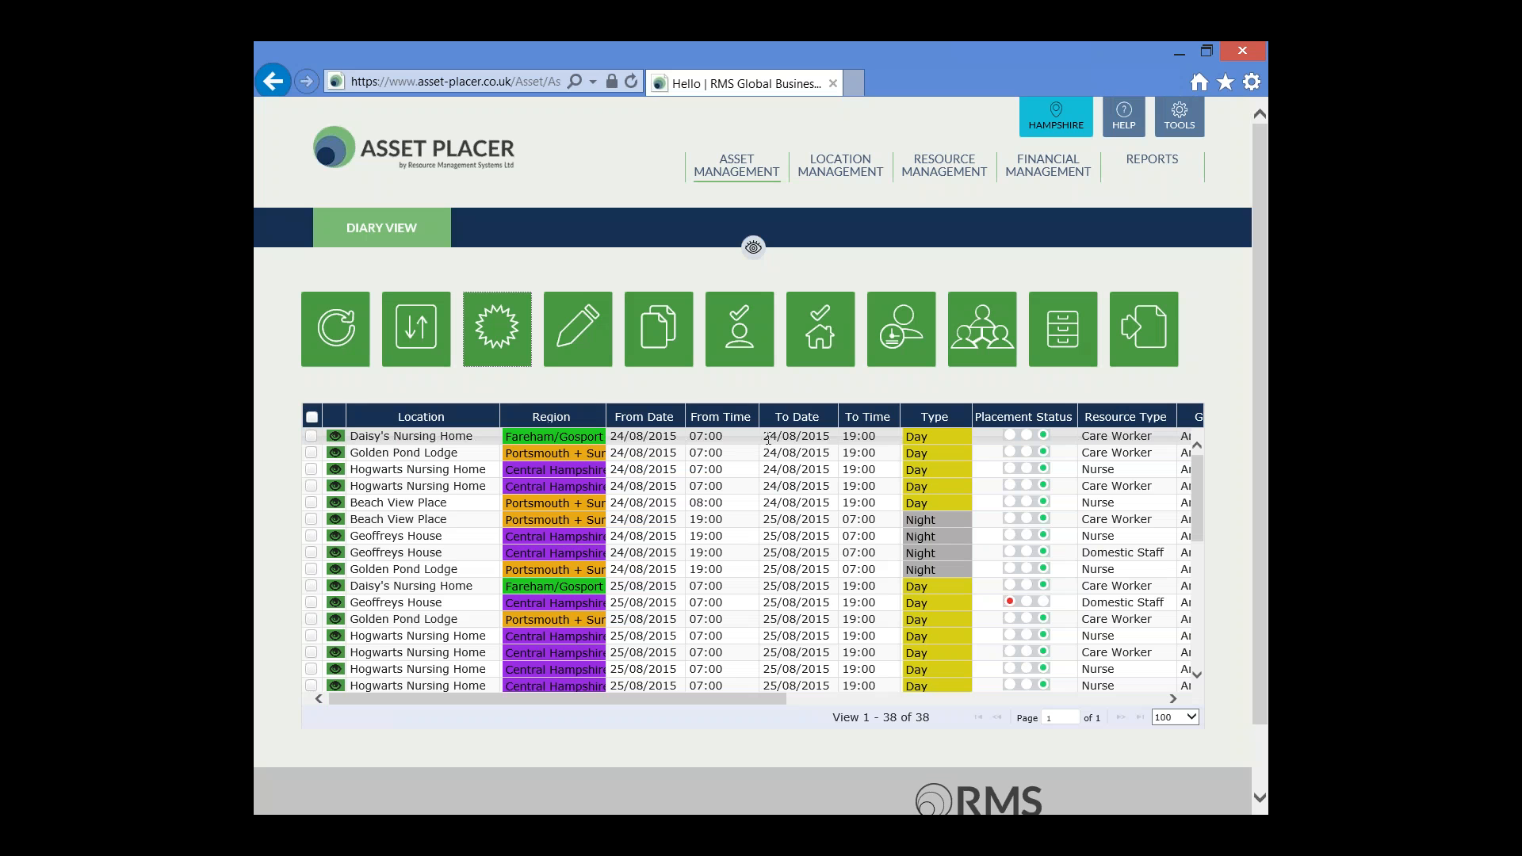
Check the placement status of the new Geoffreys House day placement for Domestic Staff on 25/08/2015
{"action": "left_click", "coordinate": [416, 608]}
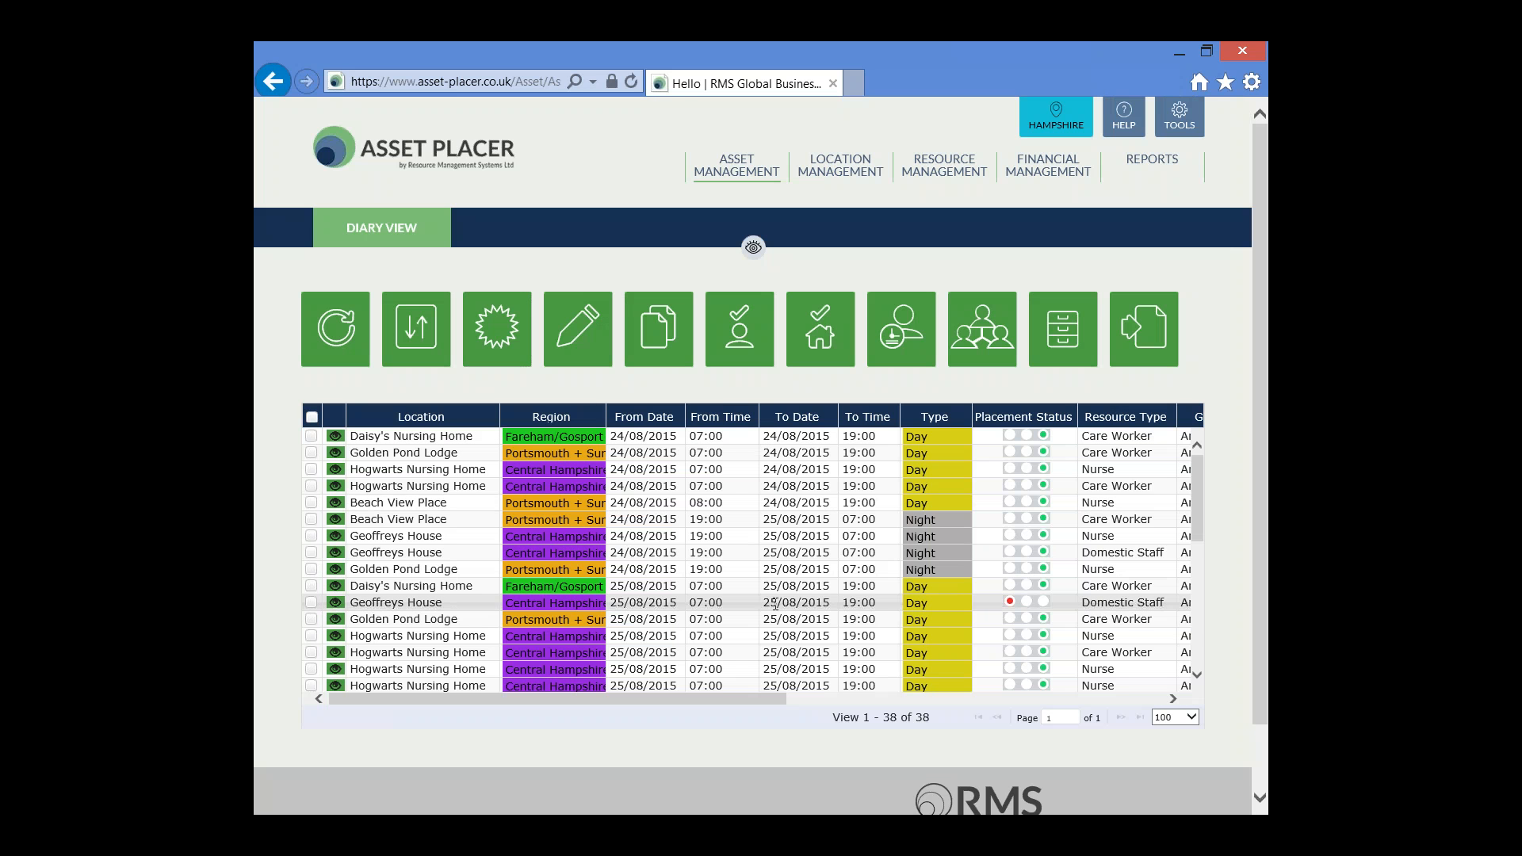
{"action": "left_click", "coordinate": [1010, 601]}
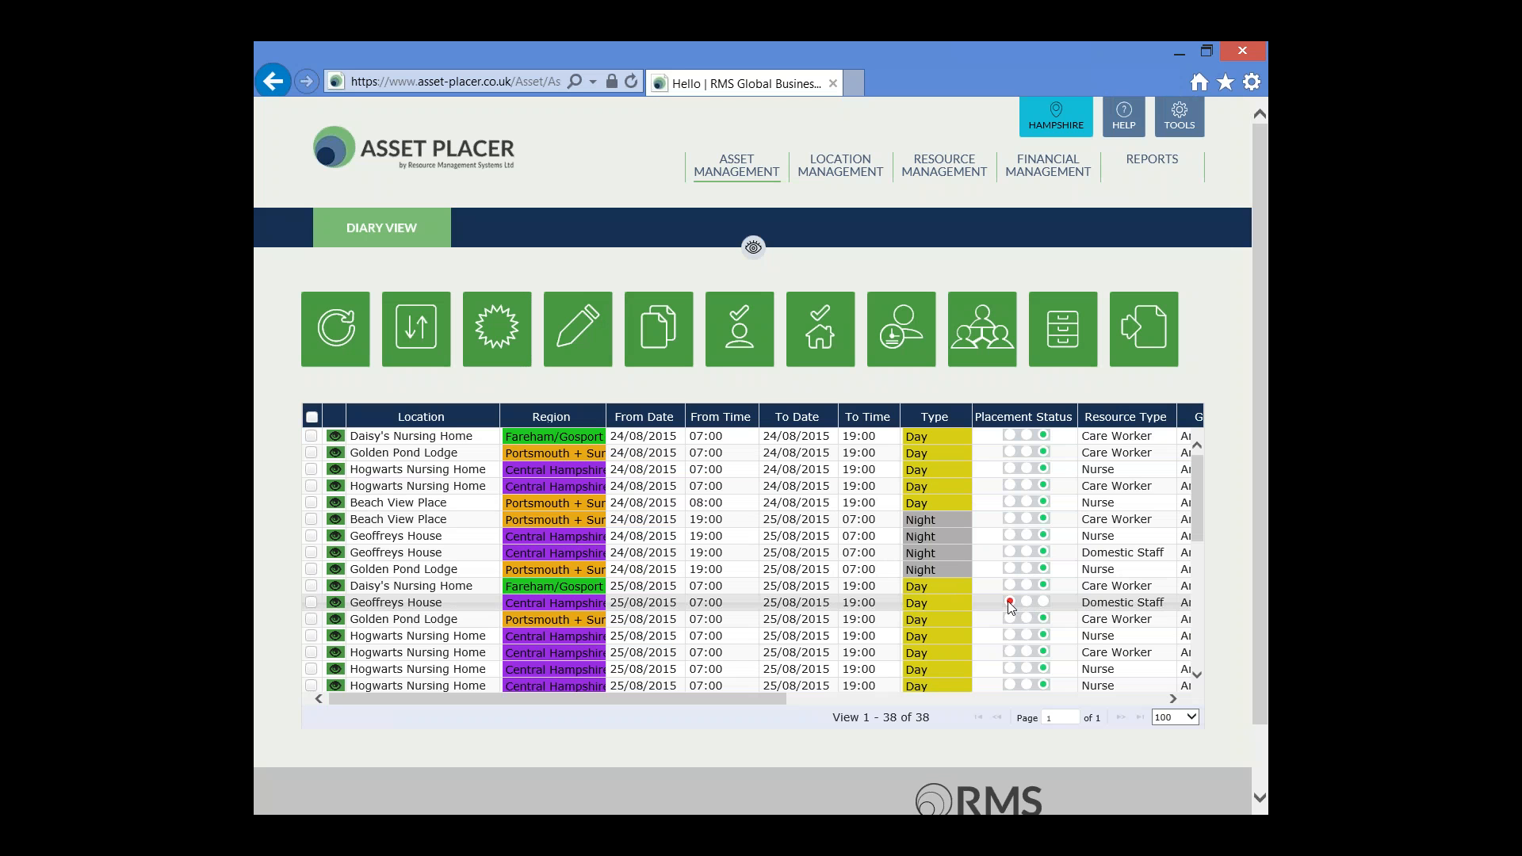
Open the resource management diary to view staff availability
{"action": "left_click", "coordinate": [944, 170]}
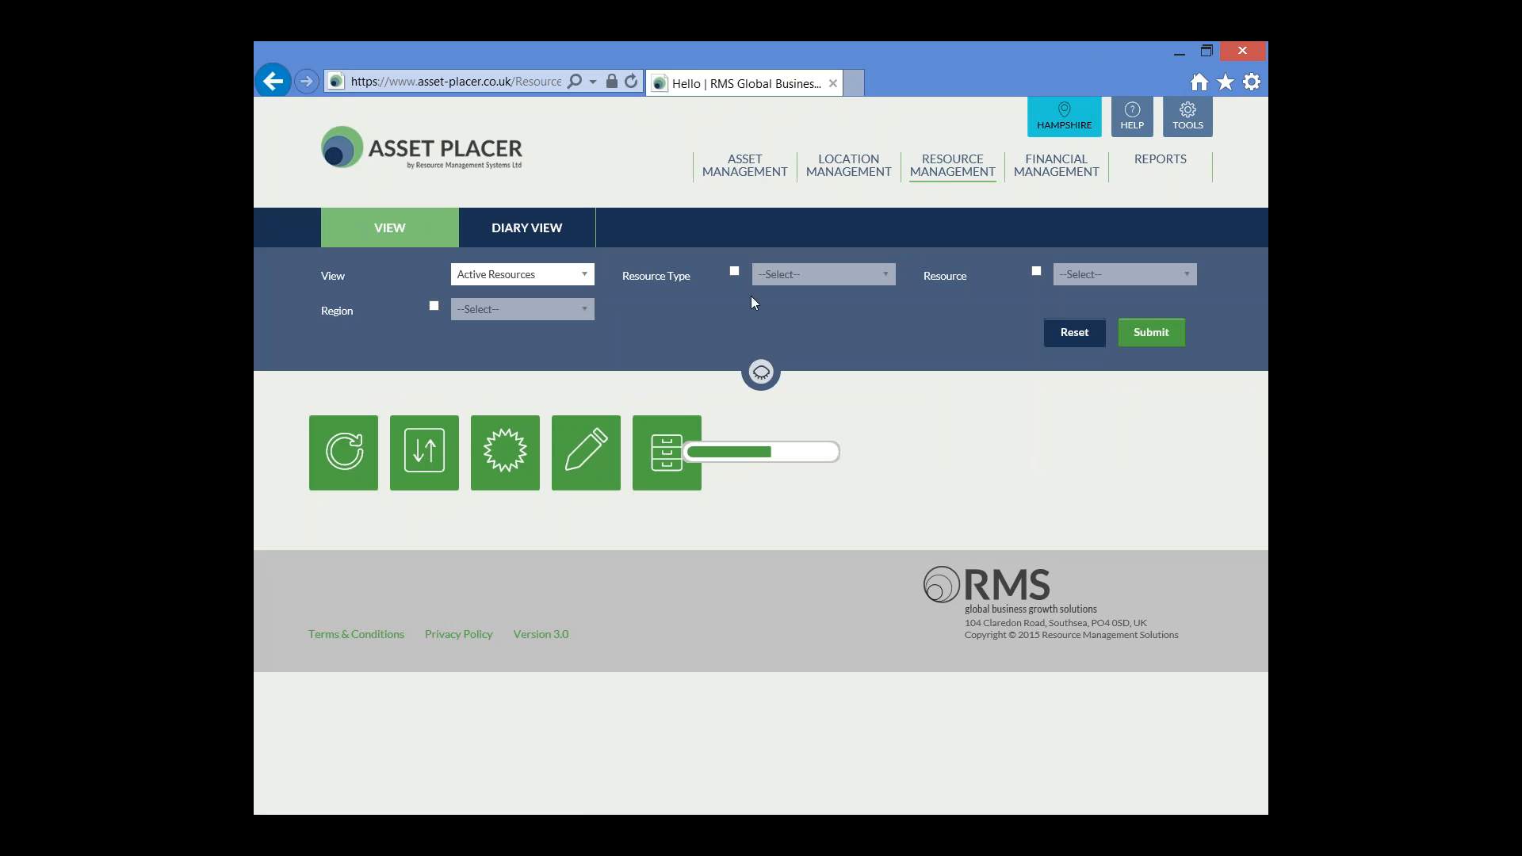
{"action": "left_click", "coordinate": [550, 230]}
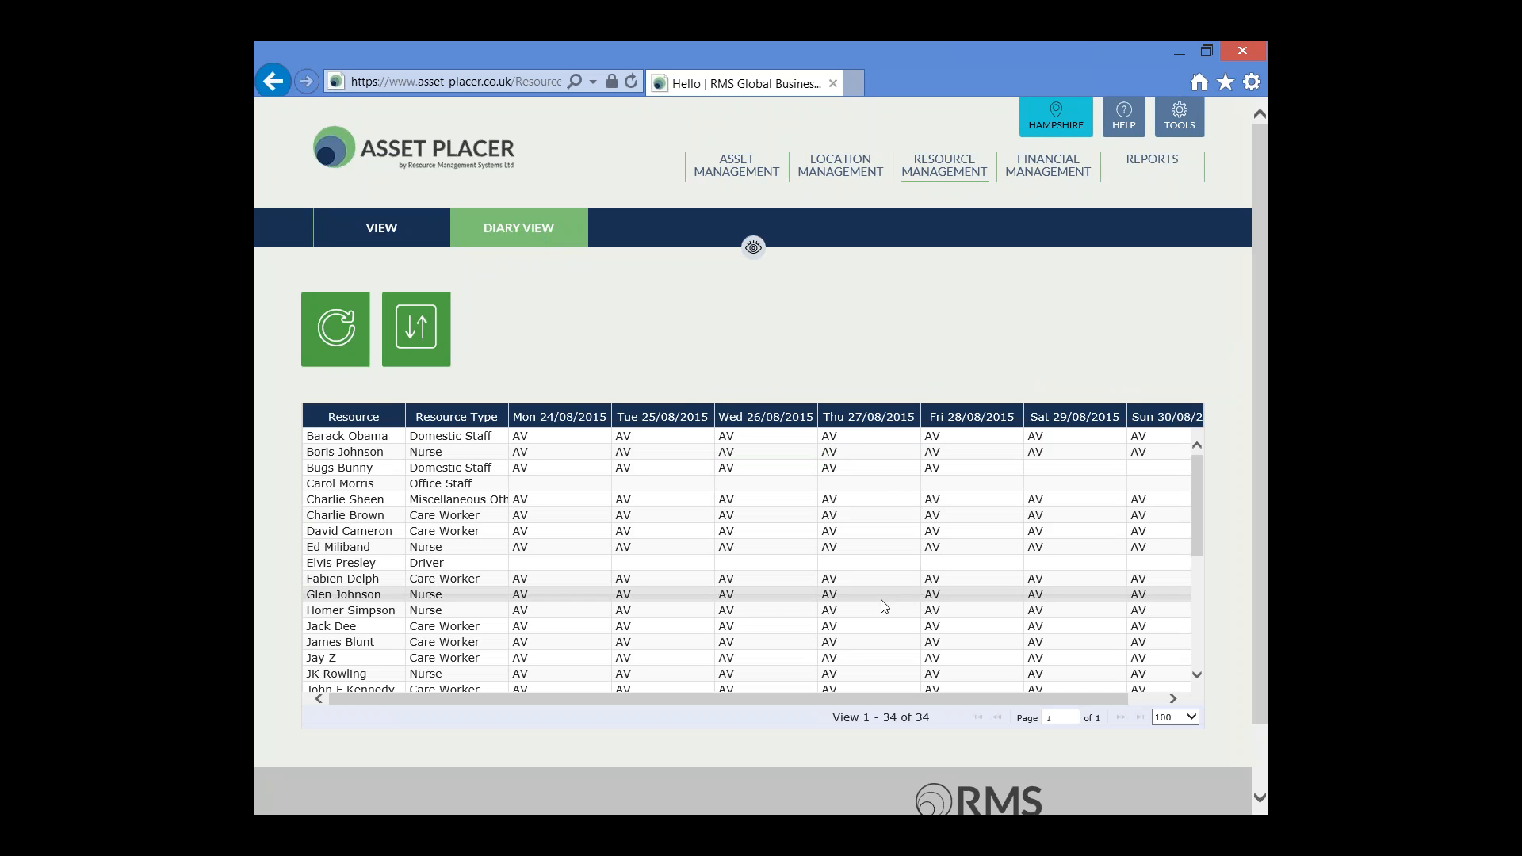
Filter this week's resource diary to the Domestic Staff resource type to see which staff are available, and hide the filter options
{"action": "left_click", "coordinate": [754, 250]}
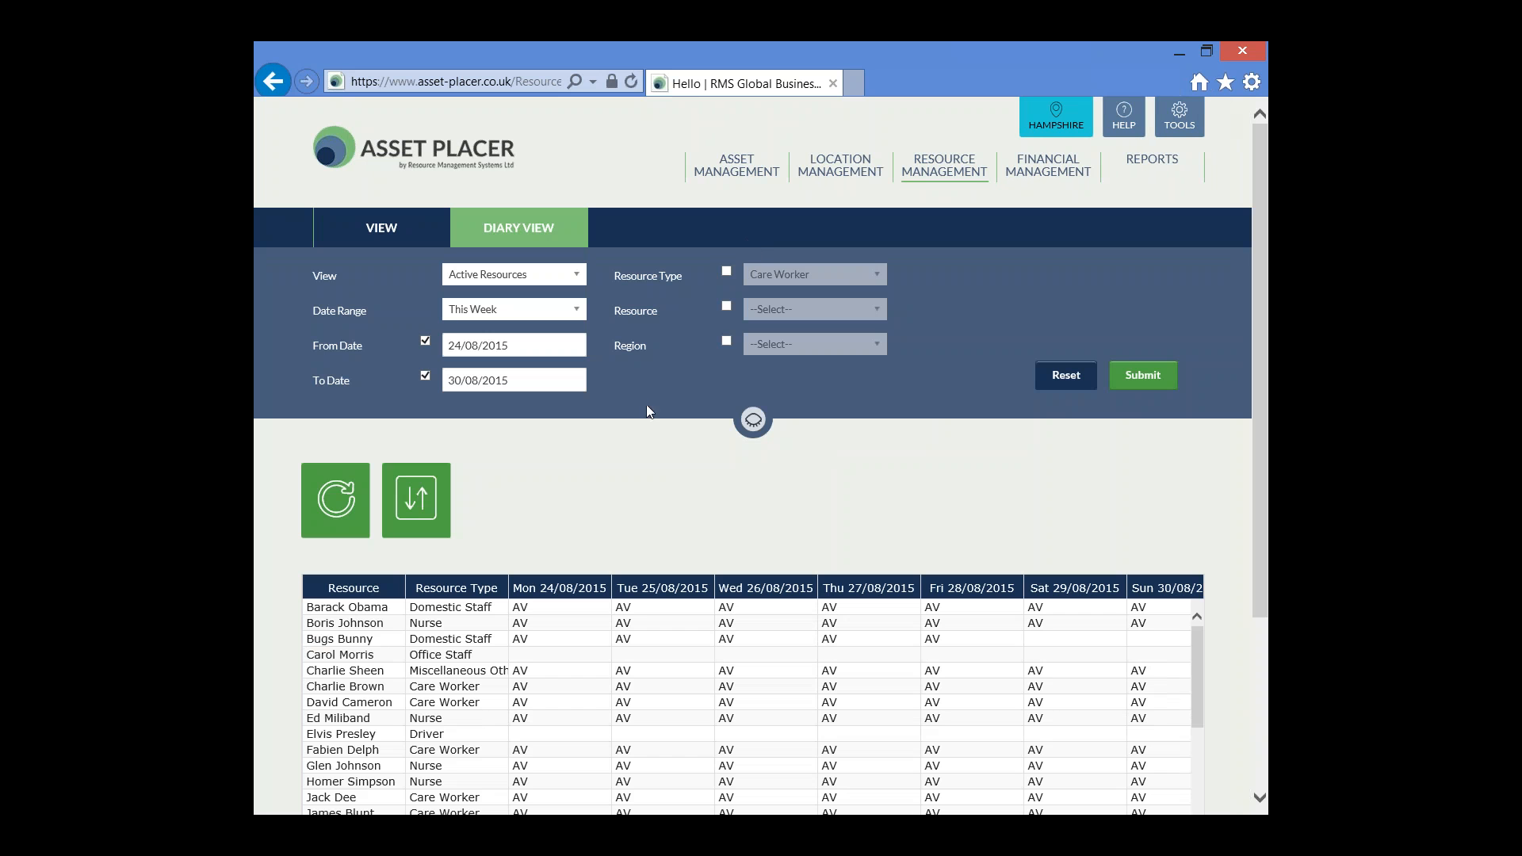
{"action": "left_click", "coordinate": [726, 272]}
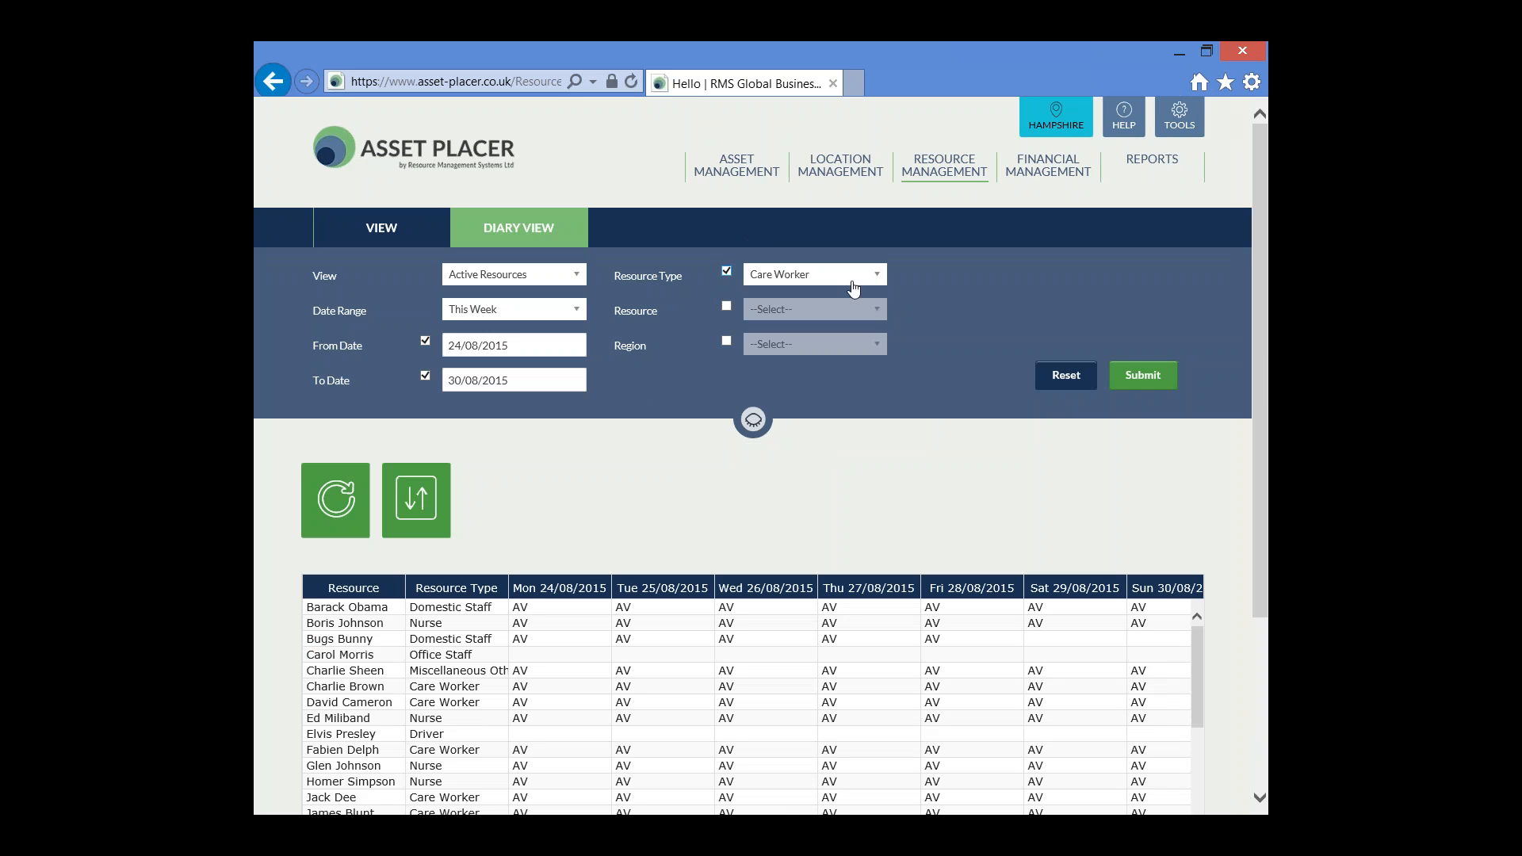
{"action": "left_click", "coordinate": [880, 276]}
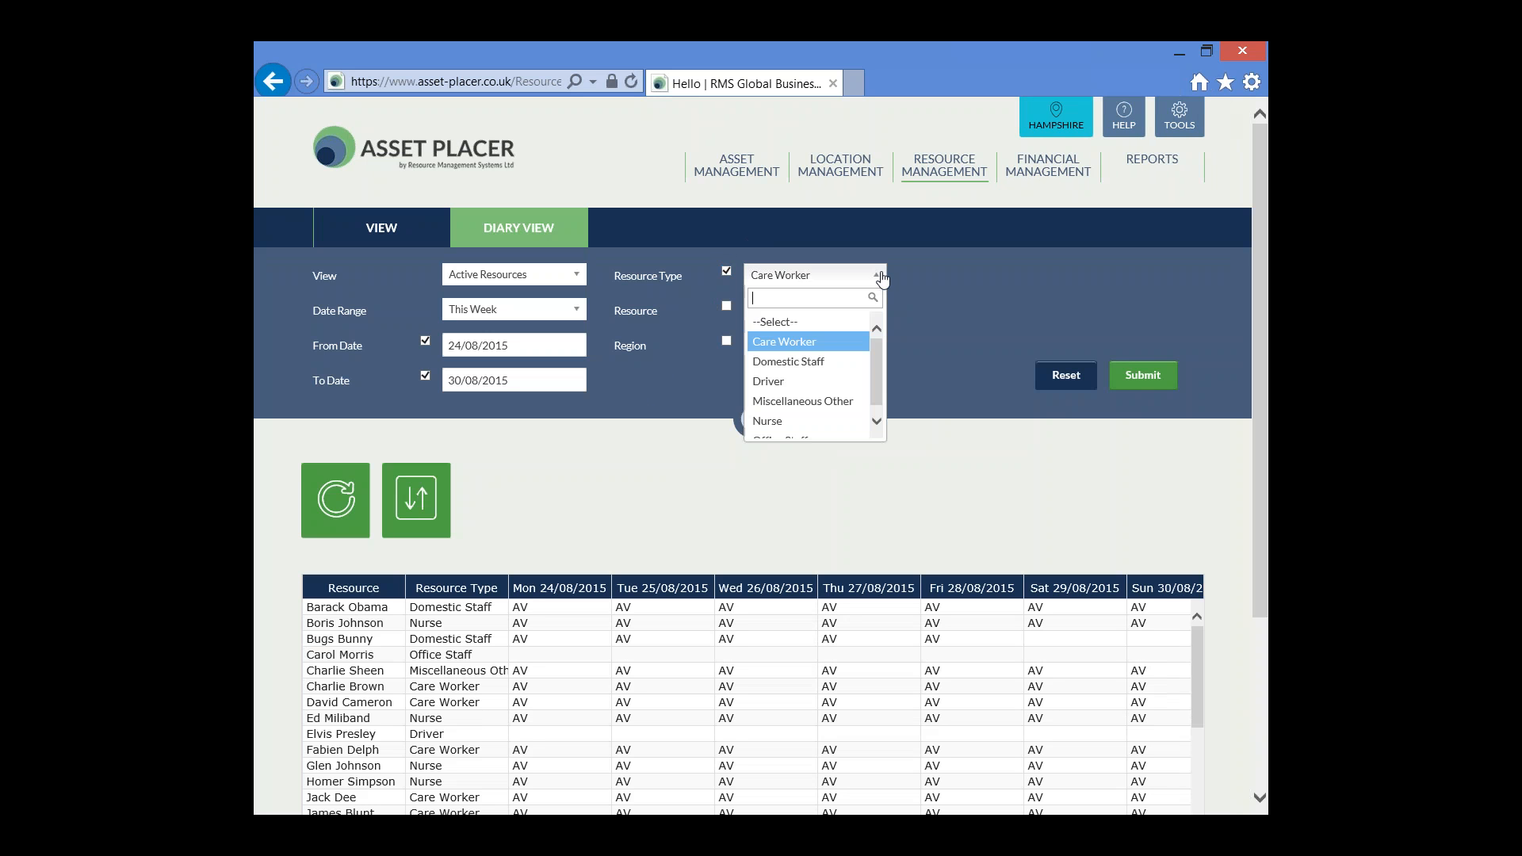
{"action": "left_click", "coordinate": [838, 363]}
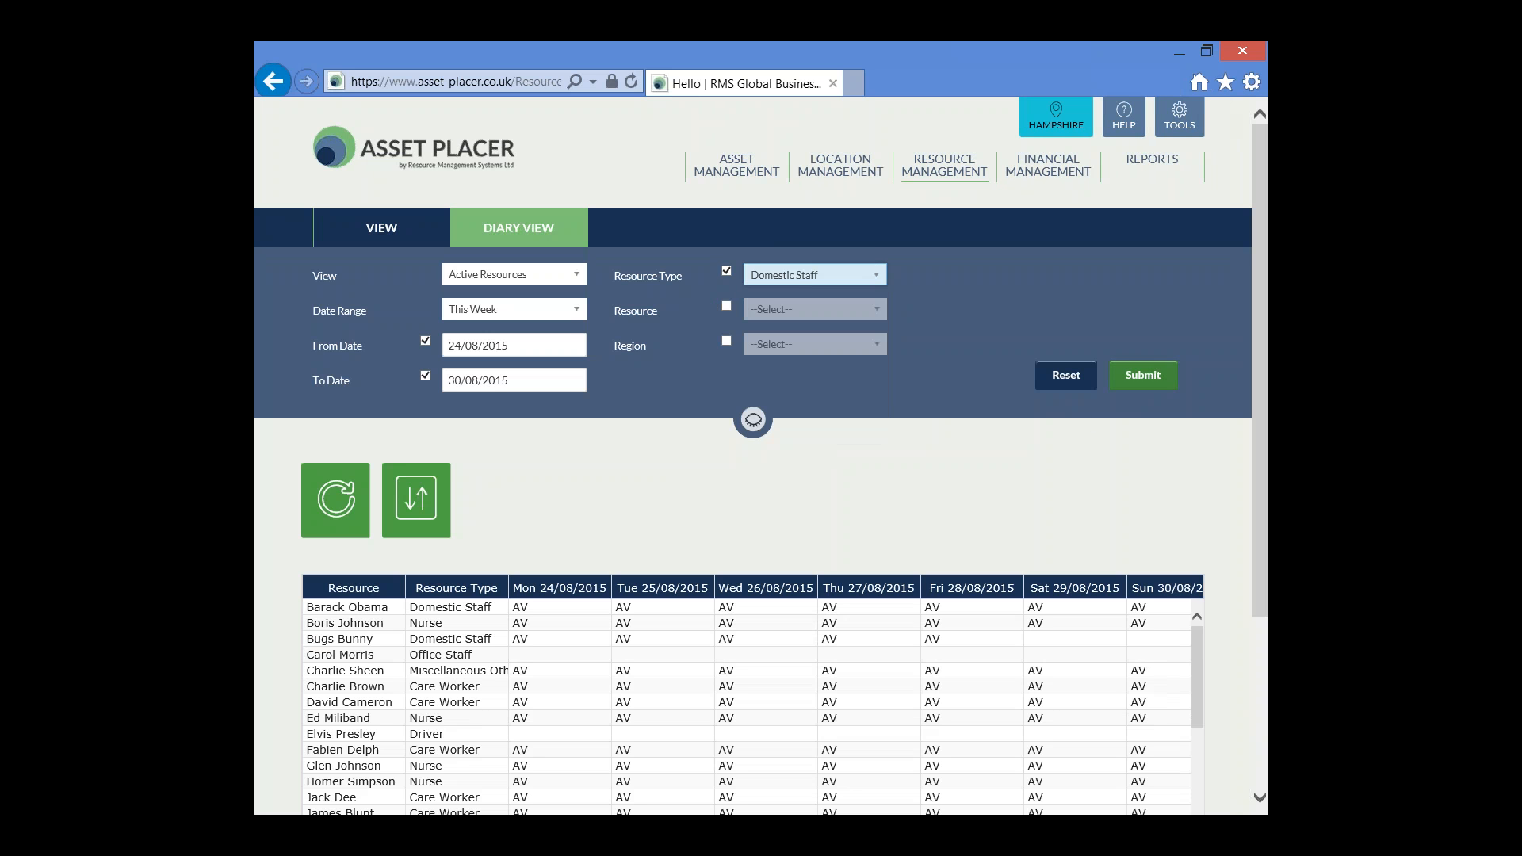
{"action": "left_click", "coordinate": [1149, 376]}
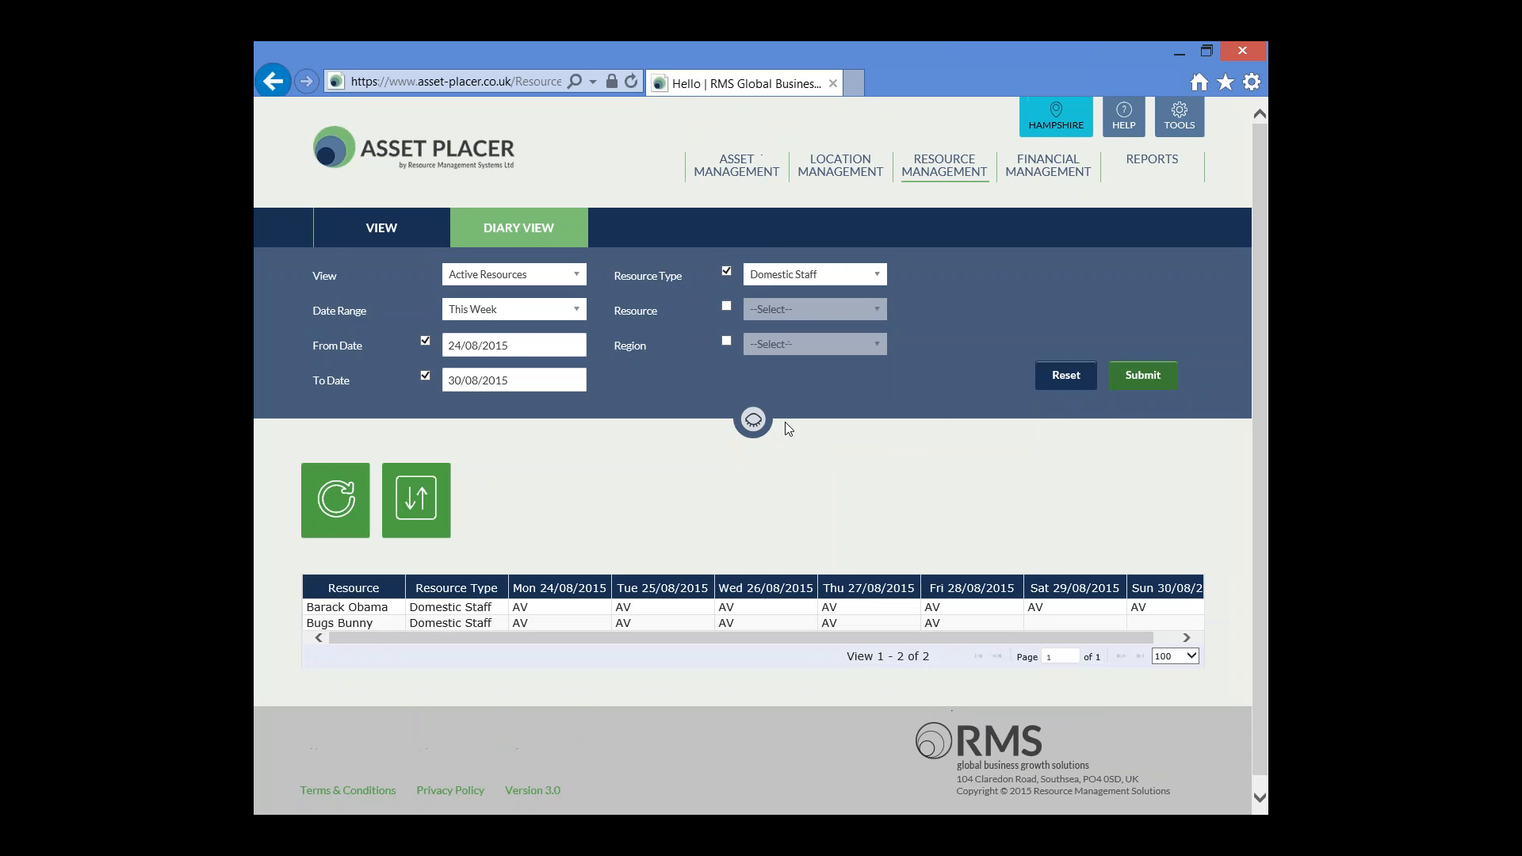
{"action": "left_click", "coordinate": [760, 421]}
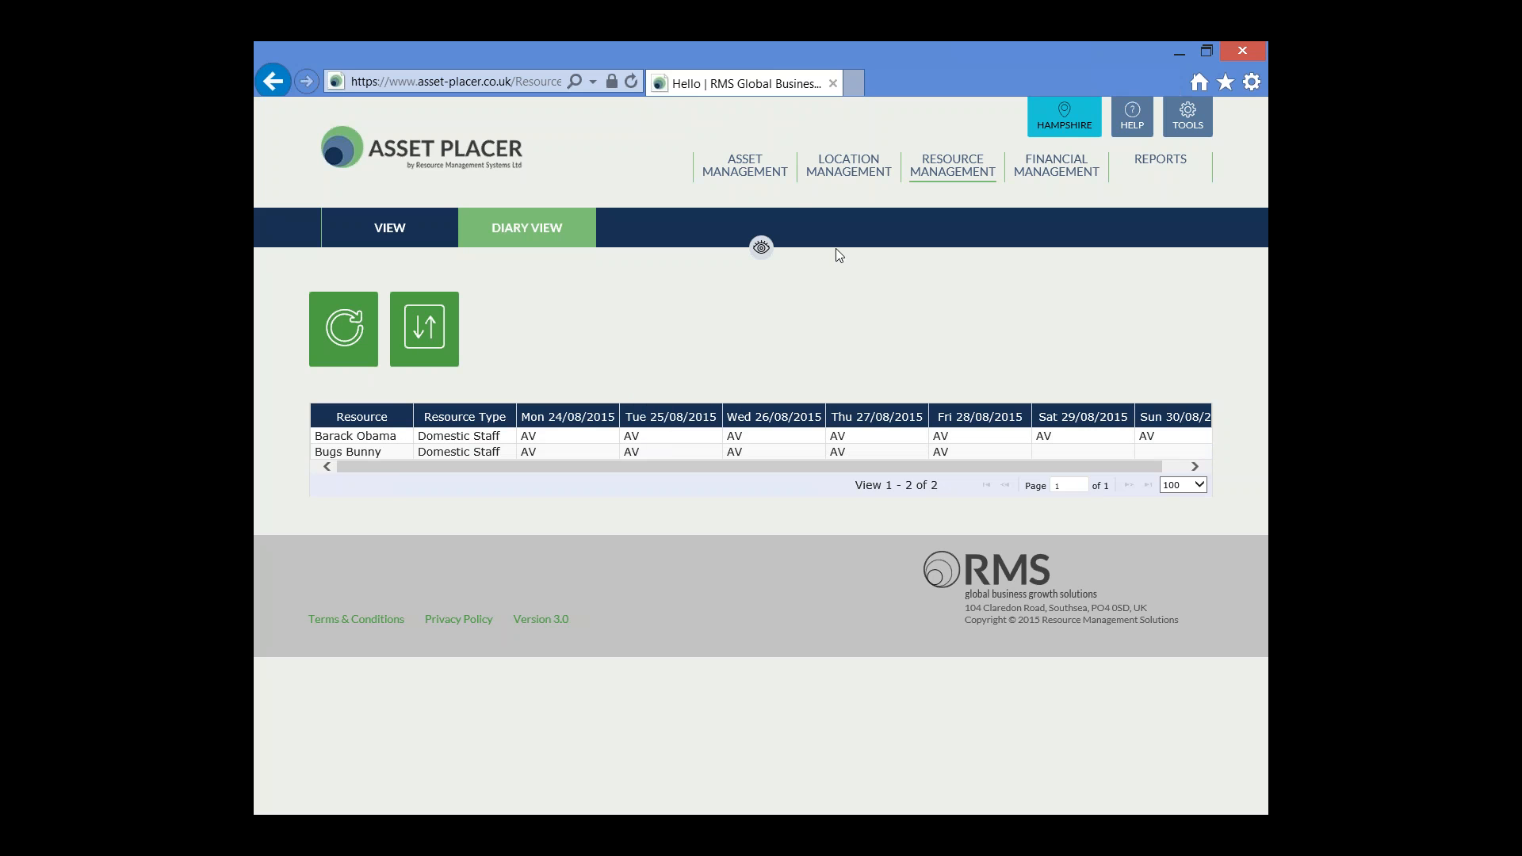
Assign Barack Obama as the resource for the 25/08/2015 Geoffreys House Domestic Staff day placement, save it, and check the placement's resource entry
{"action": "left_click", "coordinate": [746, 165]}
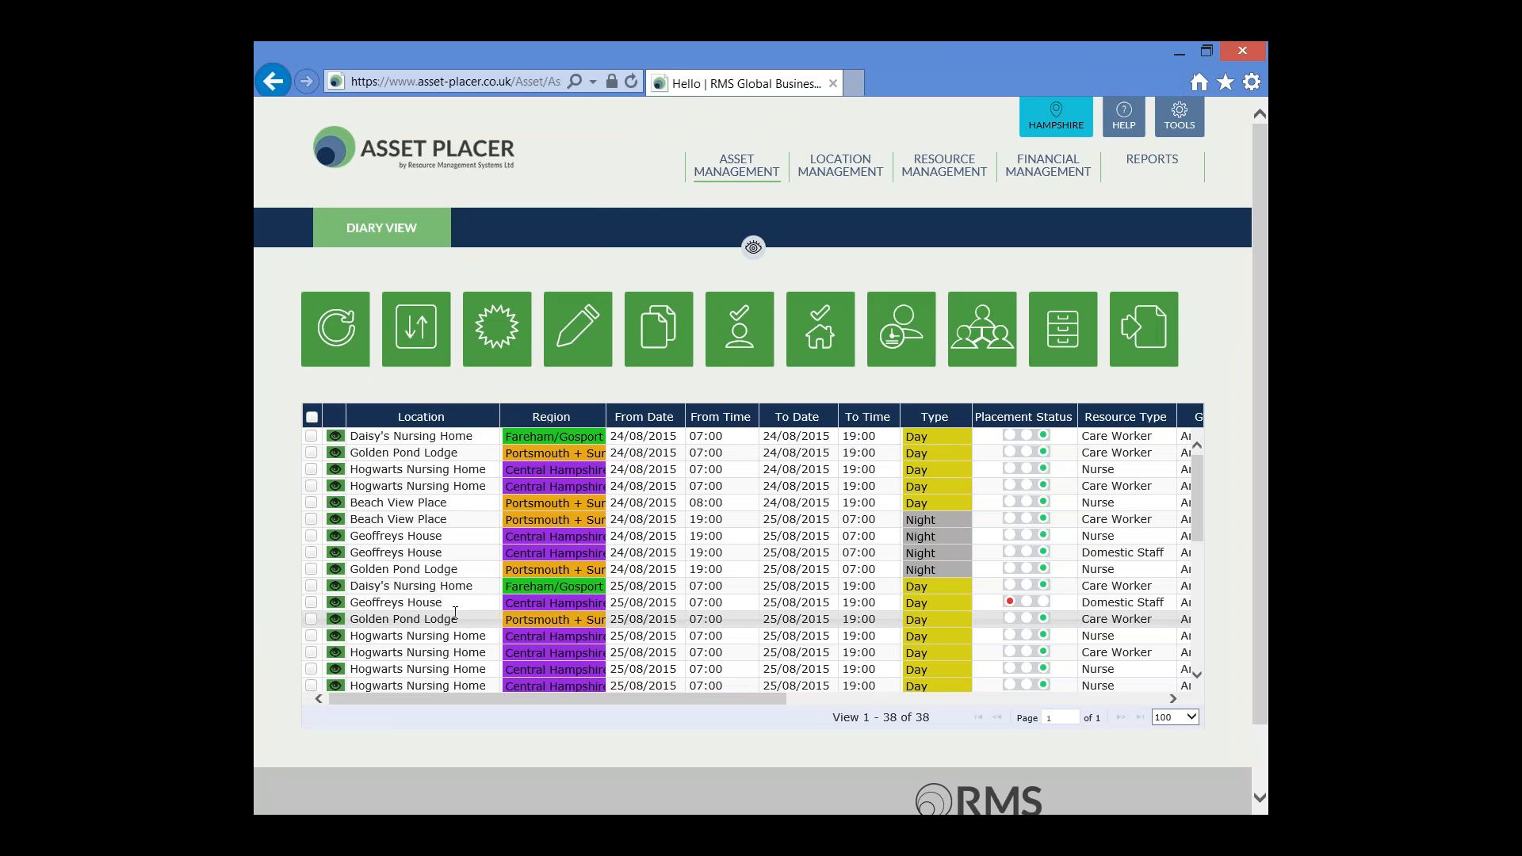
{"action": "left_click", "coordinate": [312, 605]}
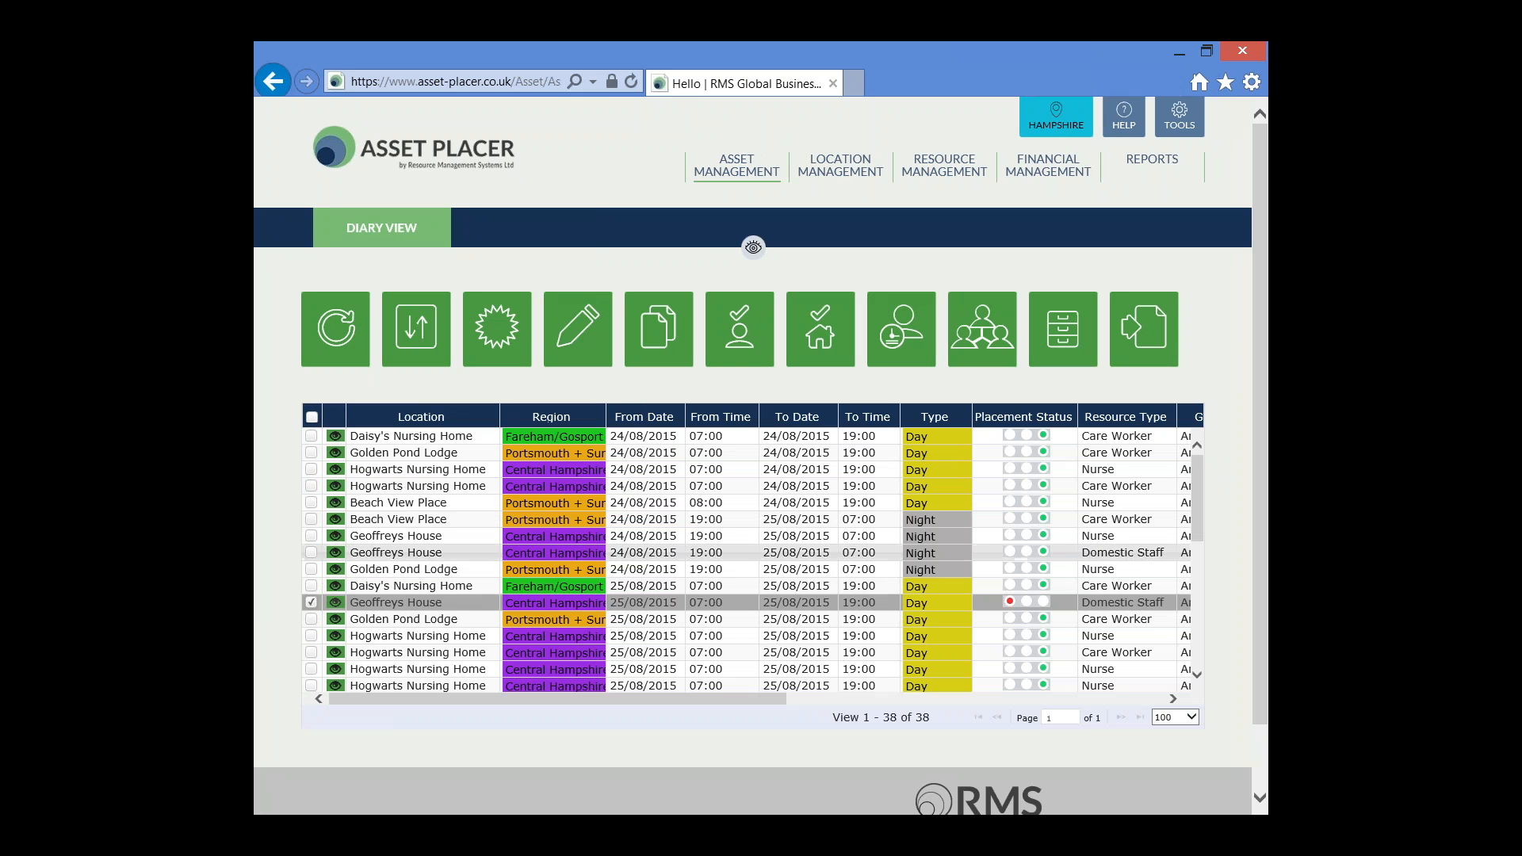
{"action": "left_click", "coordinate": [585, 328]}
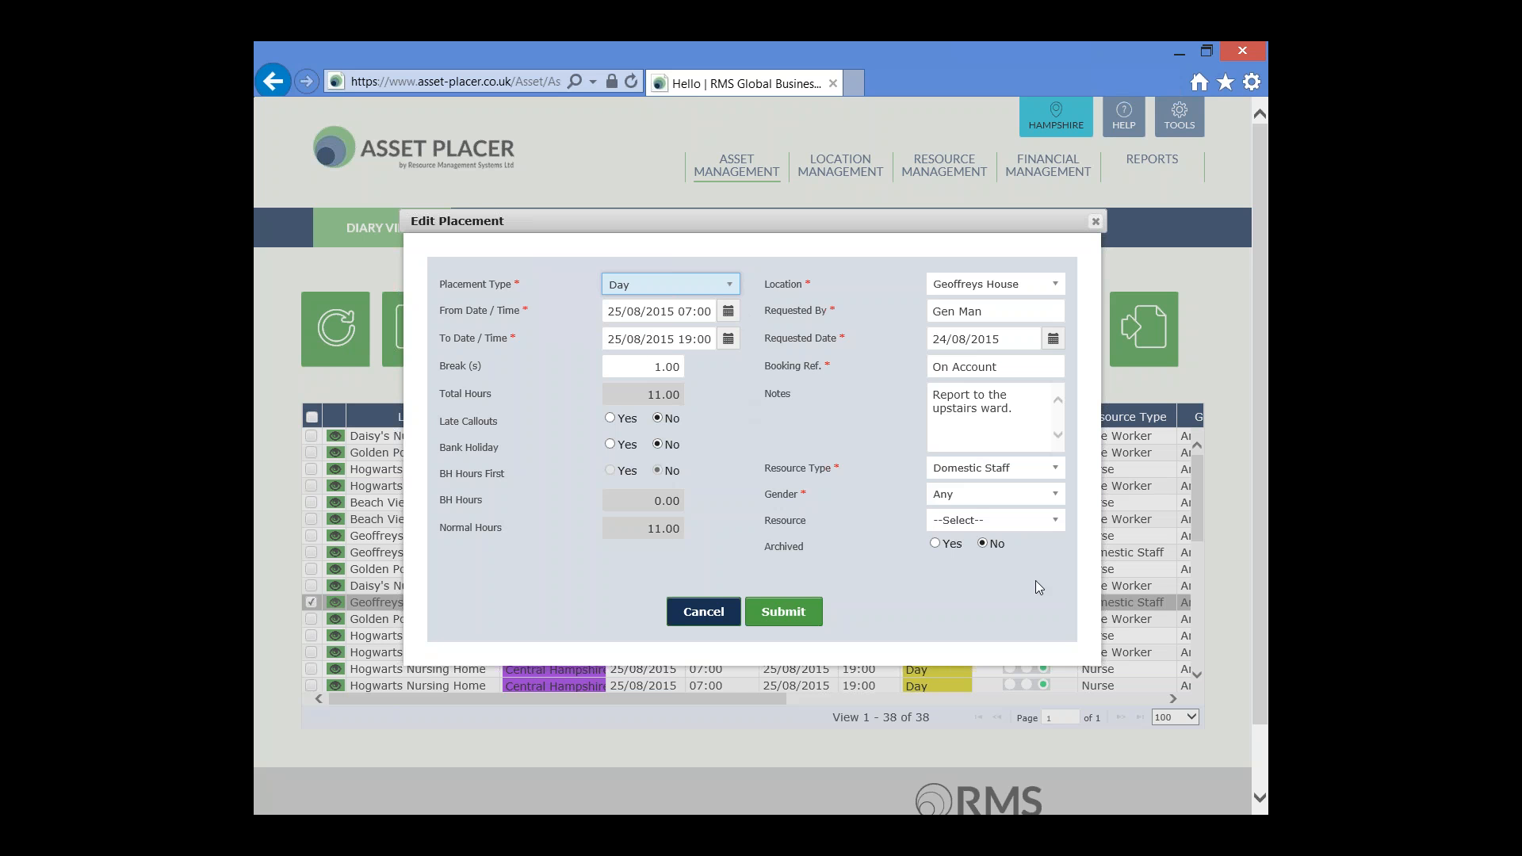
{"action": "left_click", "coordinate": [1058, 522]}
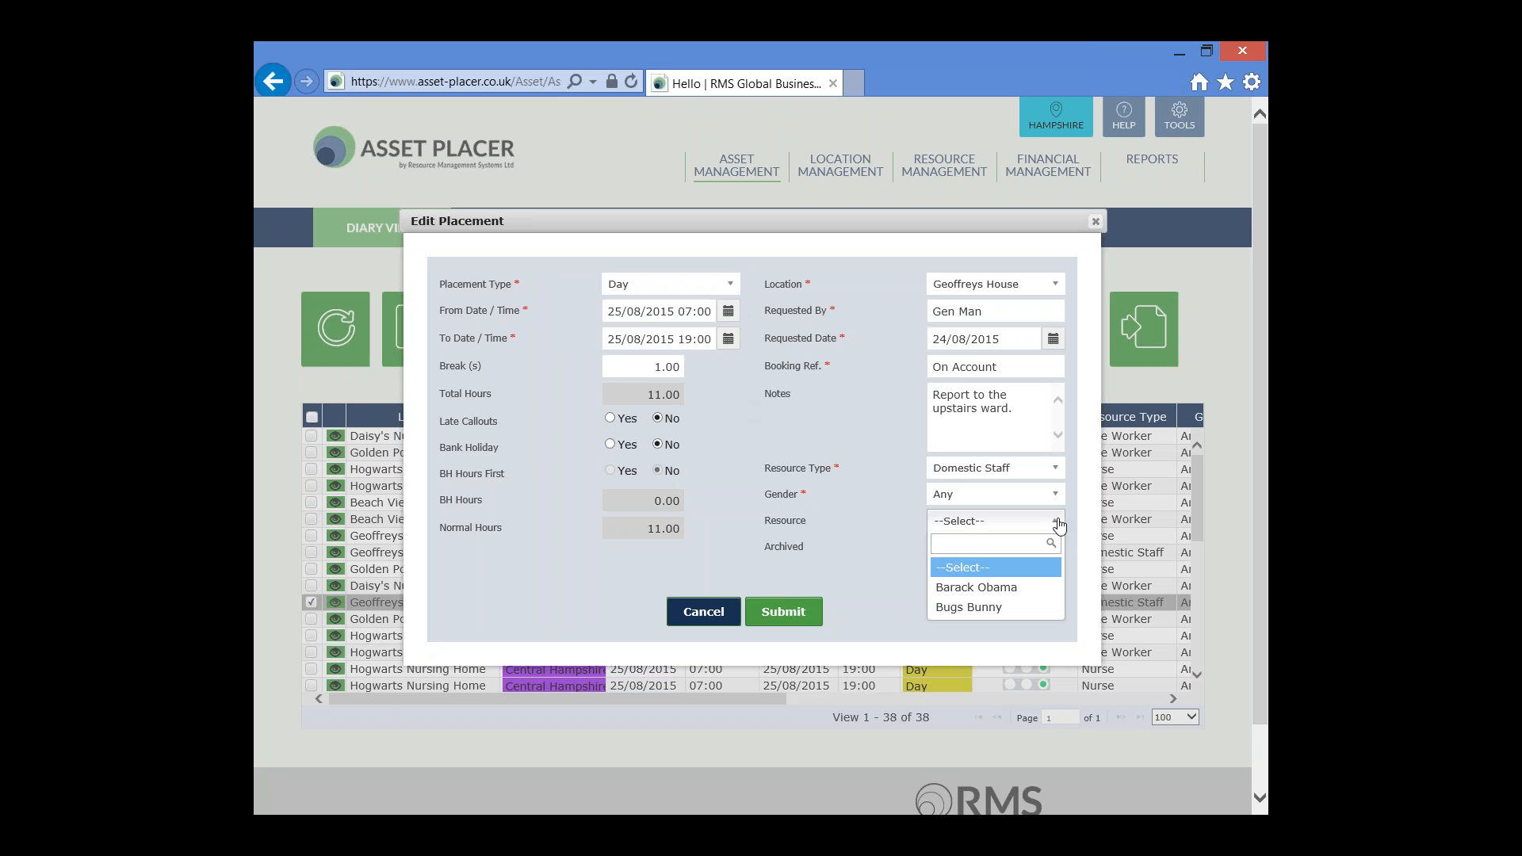
{"action": "left_click", "coordinate": [1031, 591]}
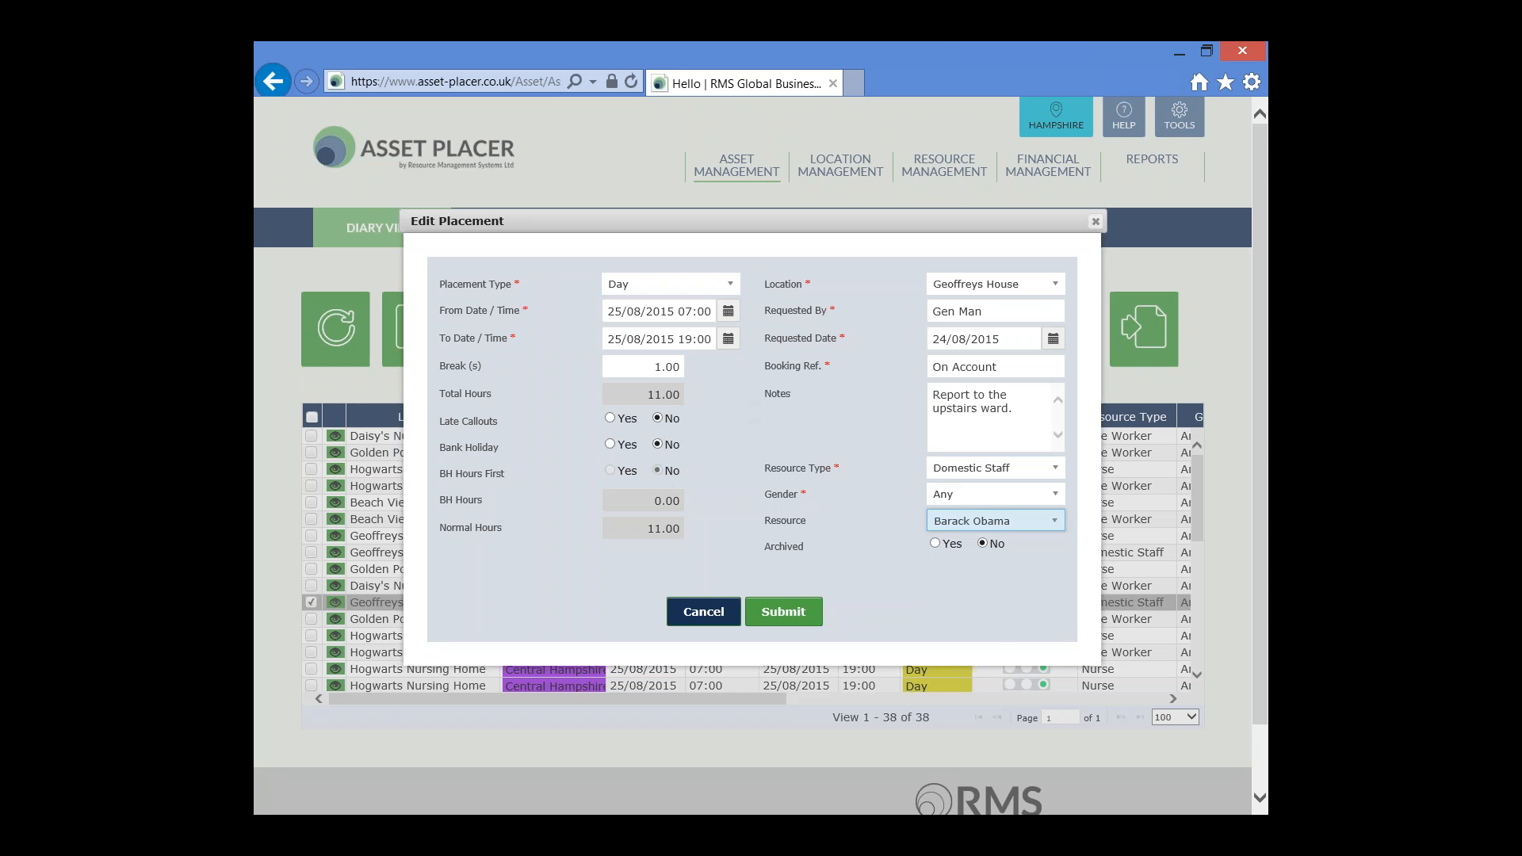
{"action": "left_click", "coordinate": [783, 613]}
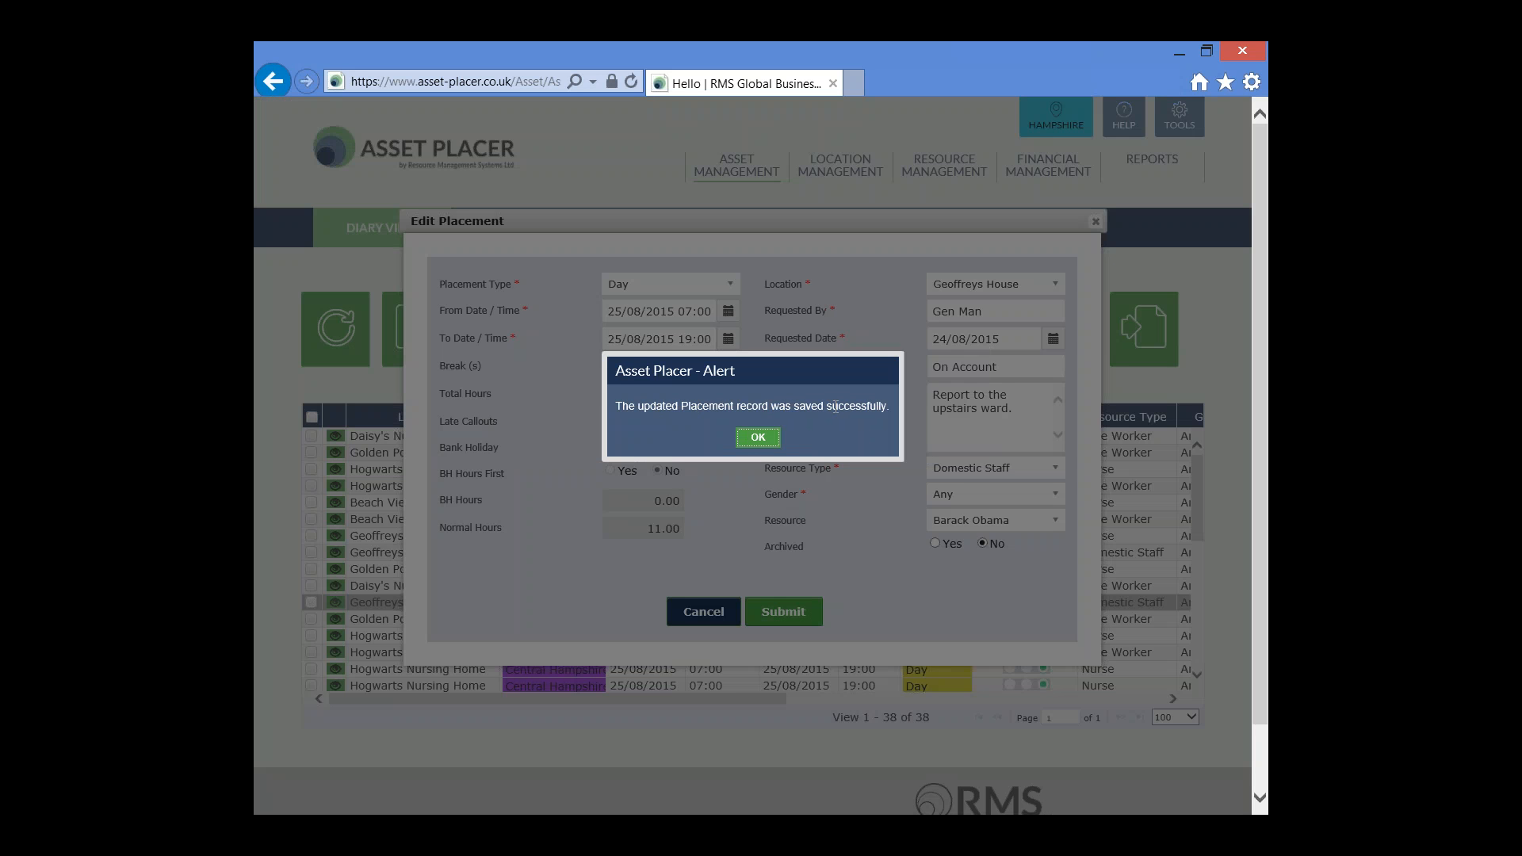
{"action": "left_click", "coordinate": [754, 439]}
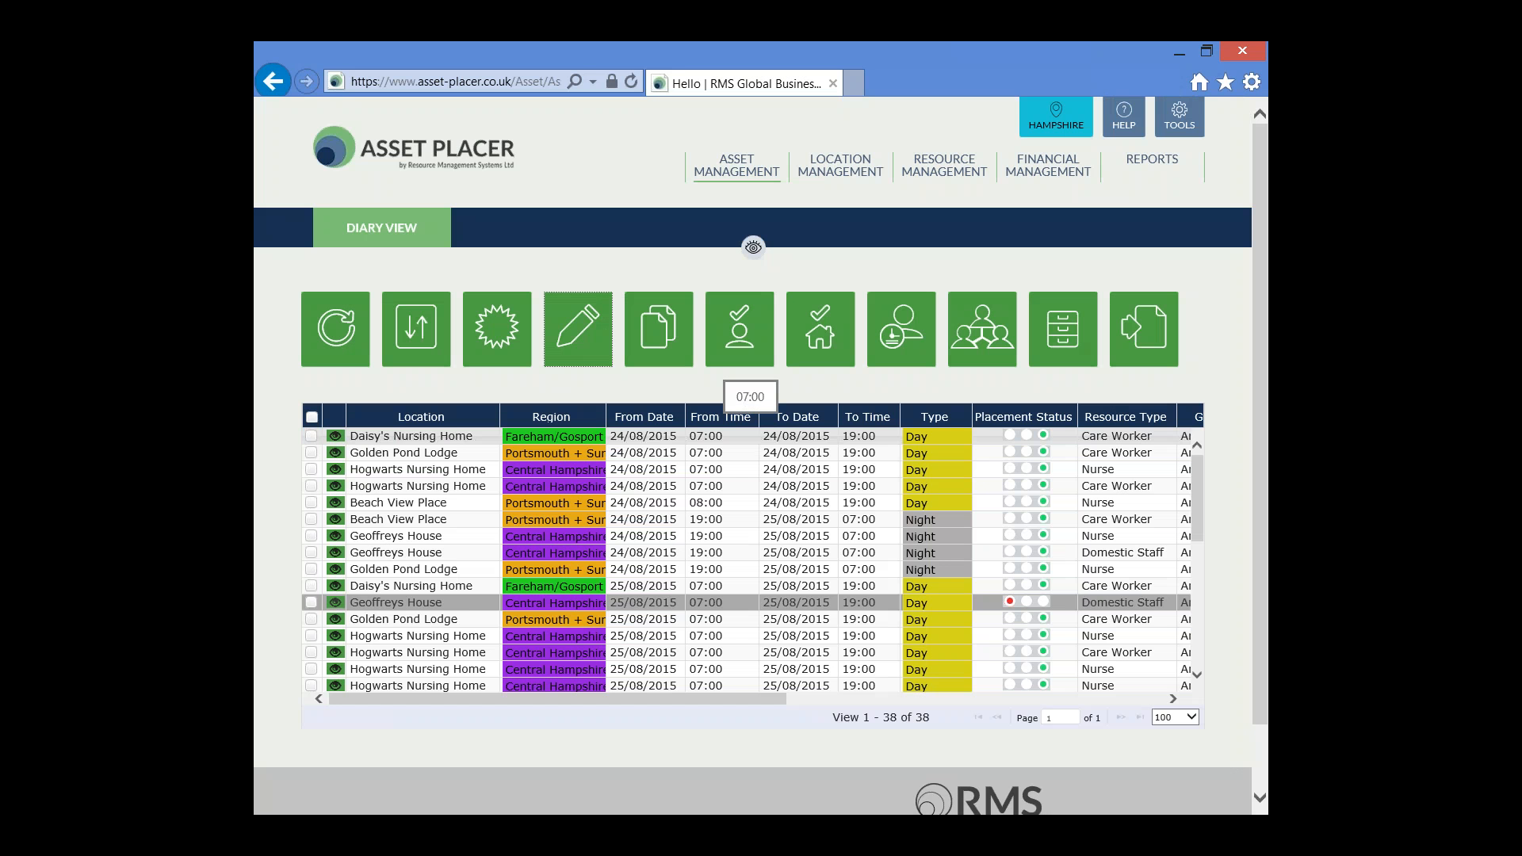
{"action": "left_click_drag", "start_coordinate": [663, 699], "coordinate": [827, 703]}
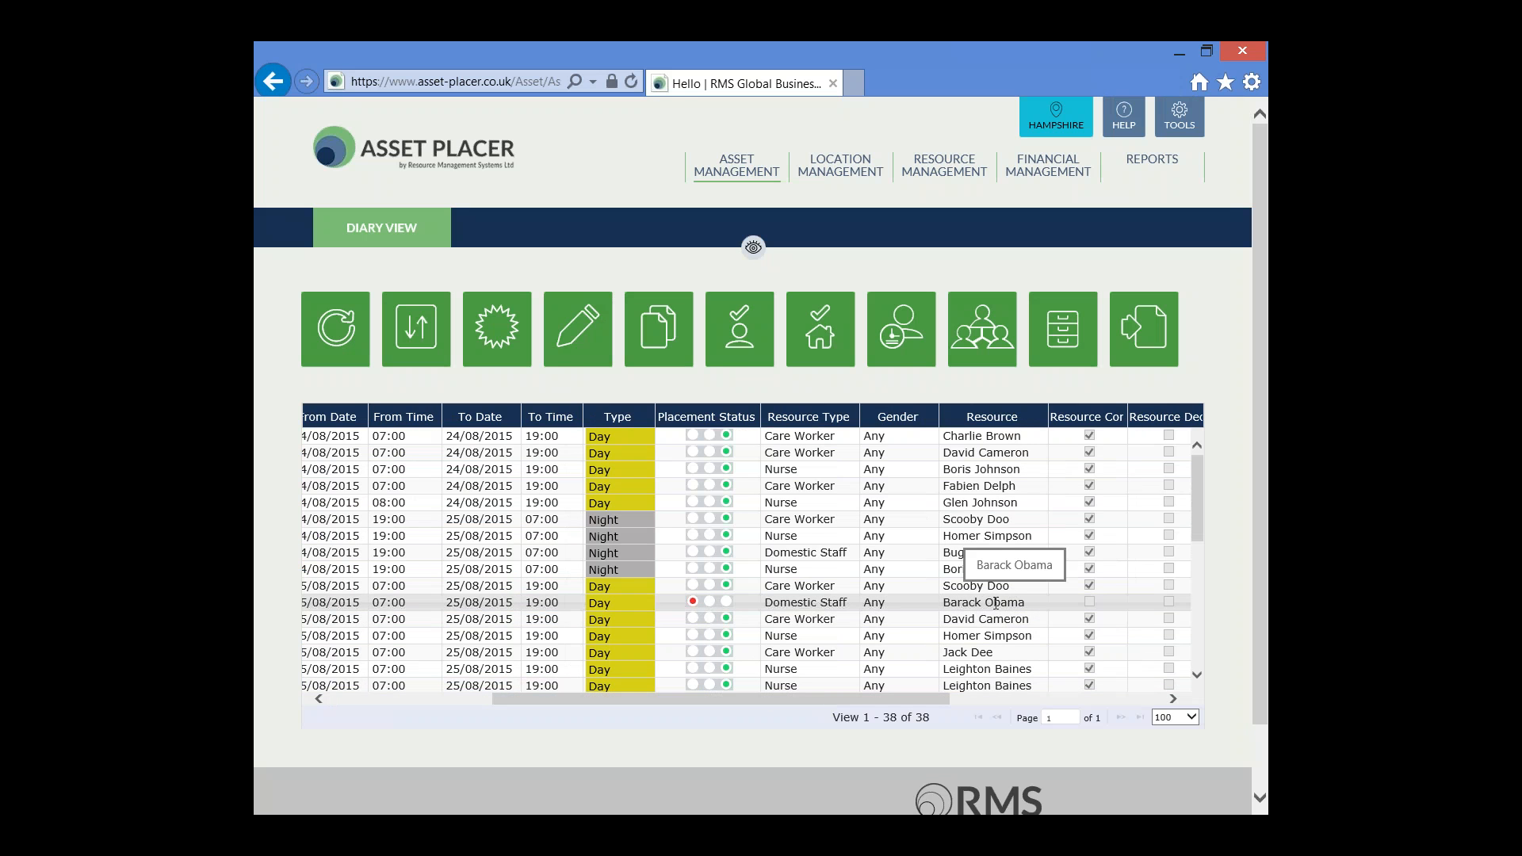
{"action": "left_click", "coordinate": [397, 701]}
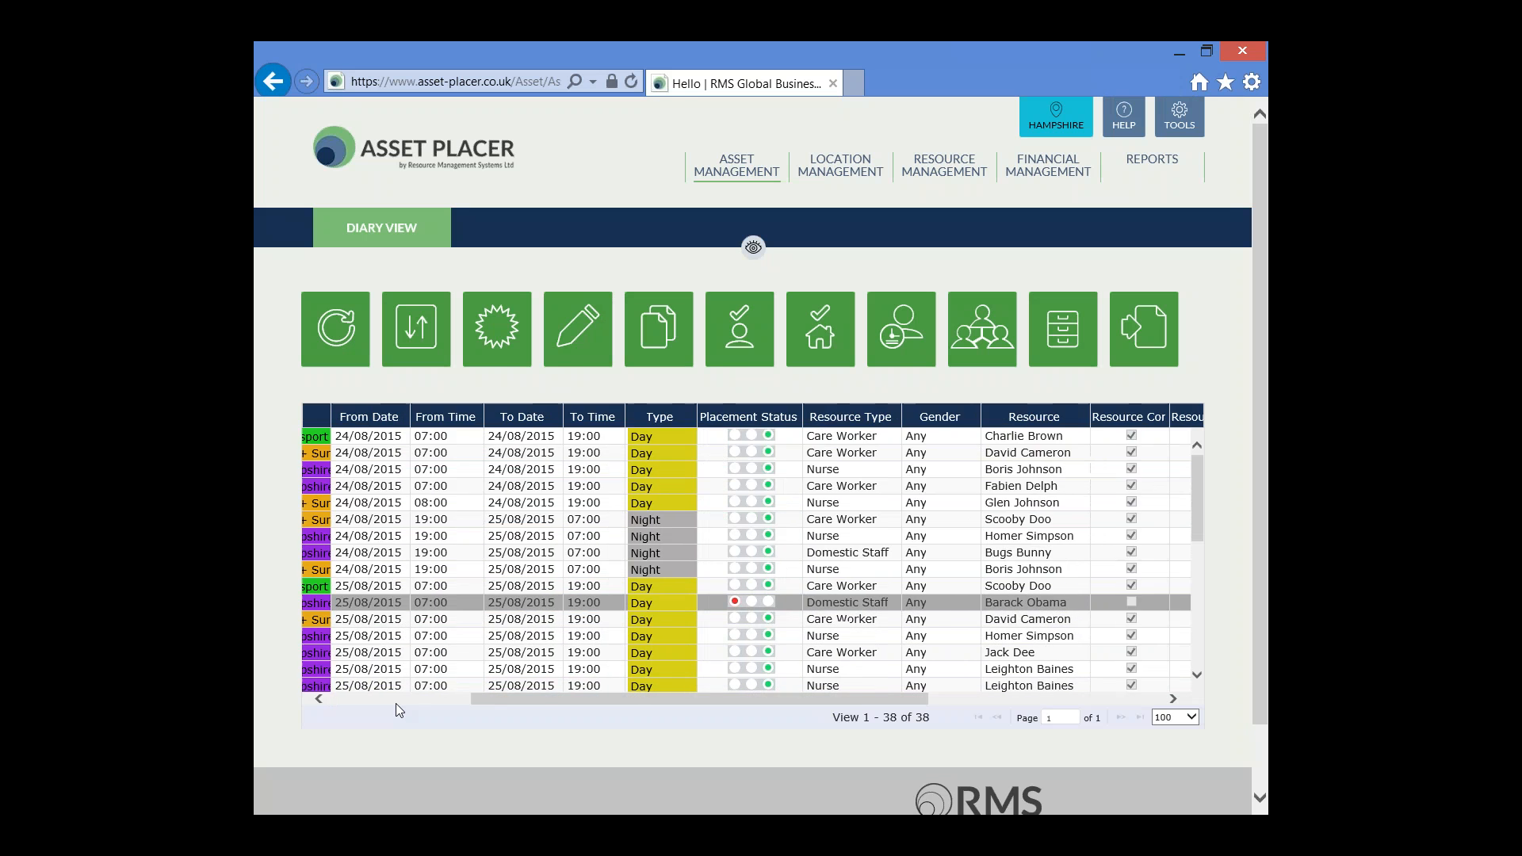